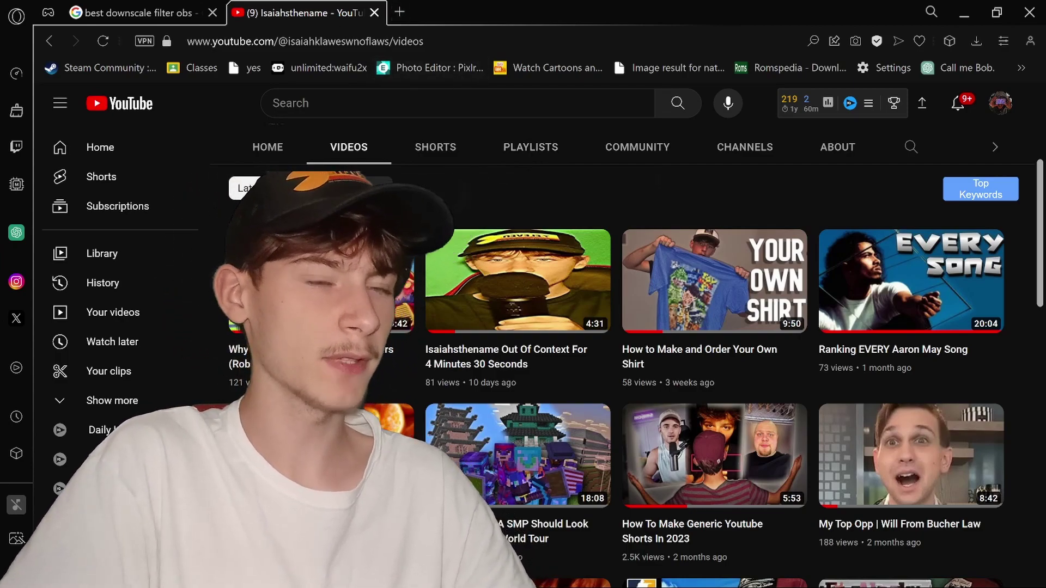
Glance at the channel's Shorts, then copy the Out Of Context video's link address.
click(424, 147)
scroll(517, 435, down, 5)
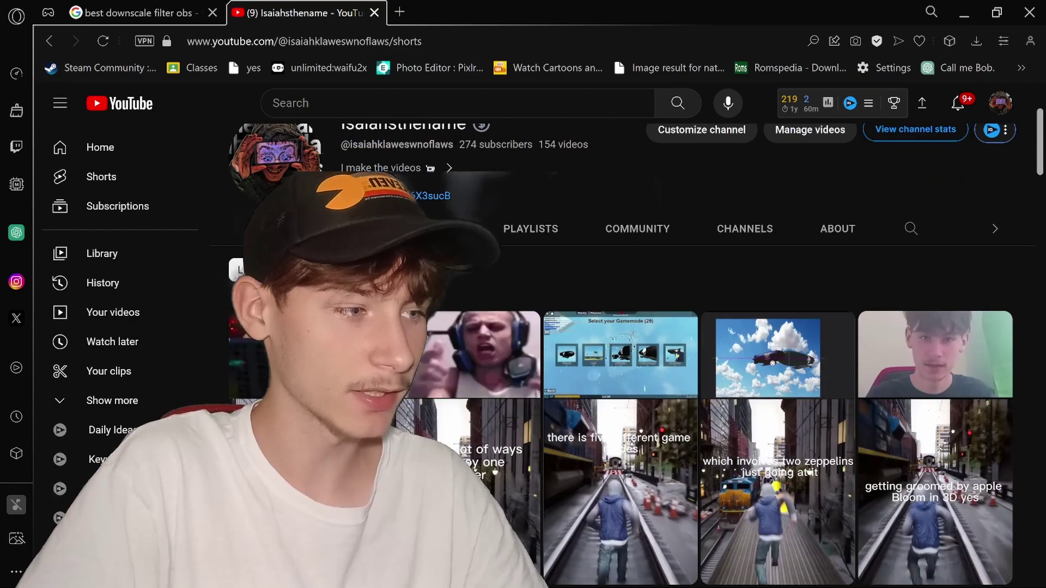
key(alt+Left)
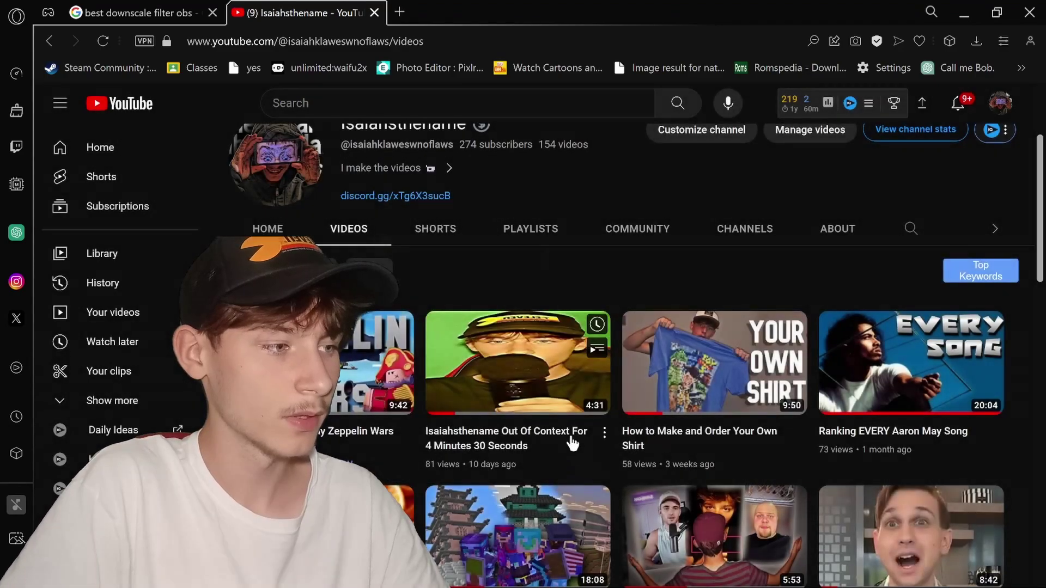
right_click(518, 434)
click(561, 300)
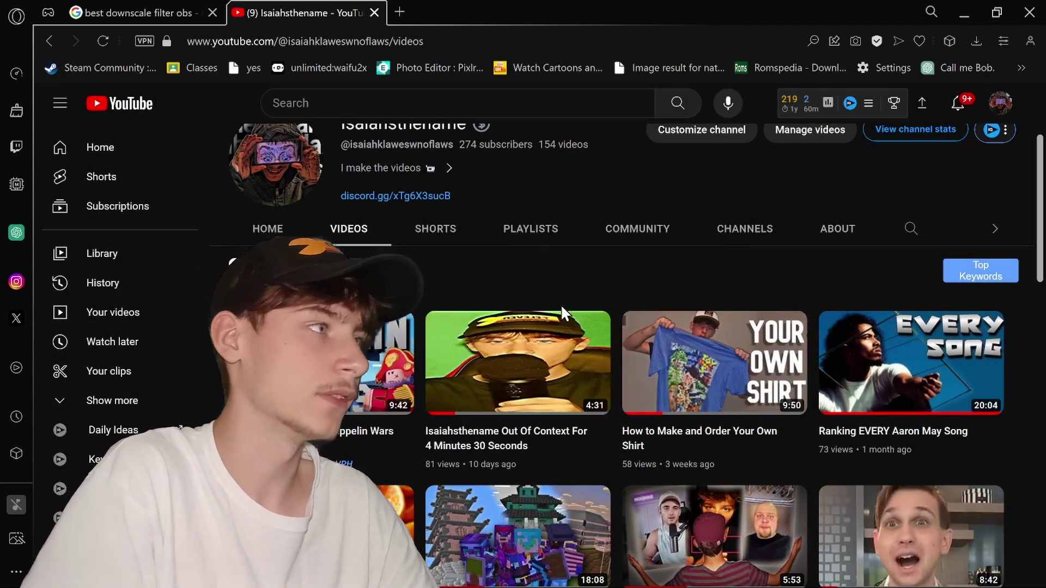
Open YTMP4 in a new tab, paste the link to convert it, and load TikTok.
click(398, 11)
text(ytmp4)
key(Return)
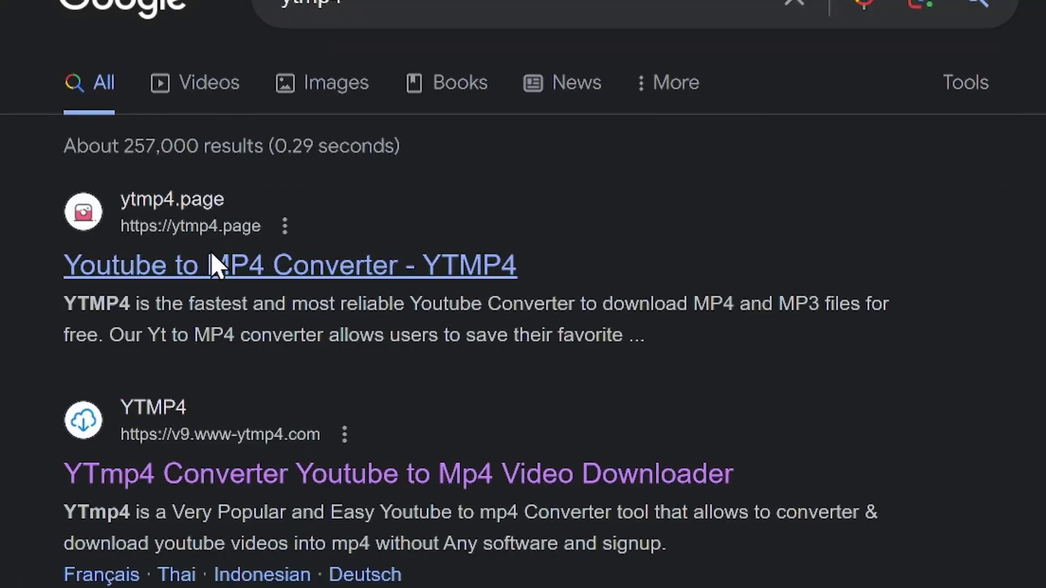
click(211, 255)
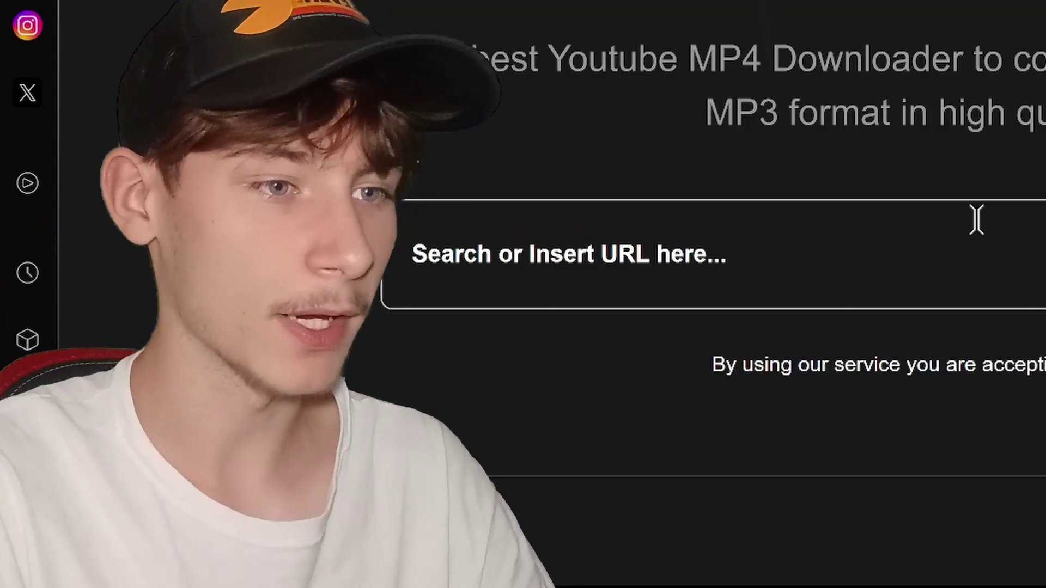
click(975, 218)
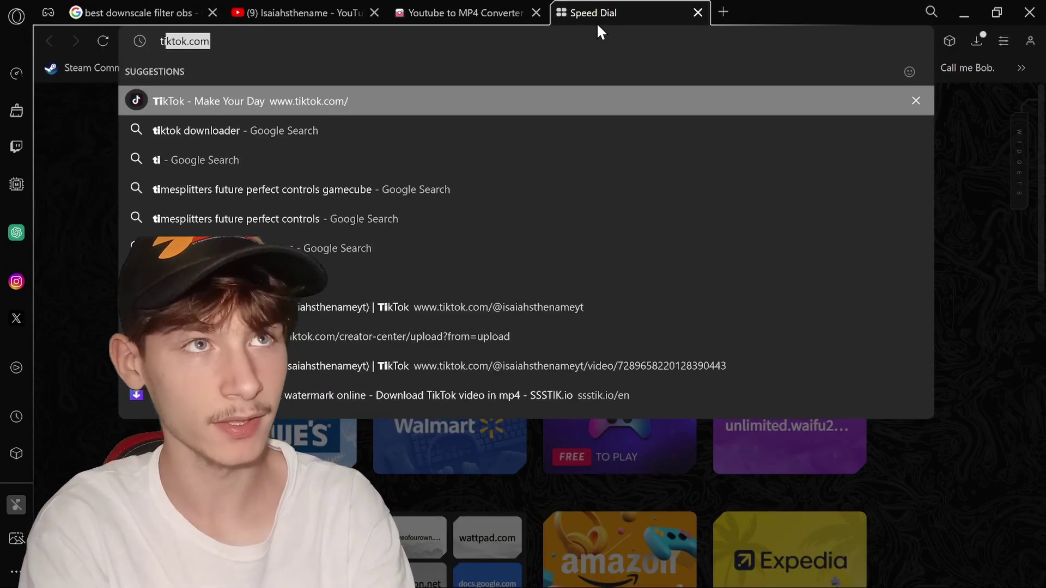
key(Return)
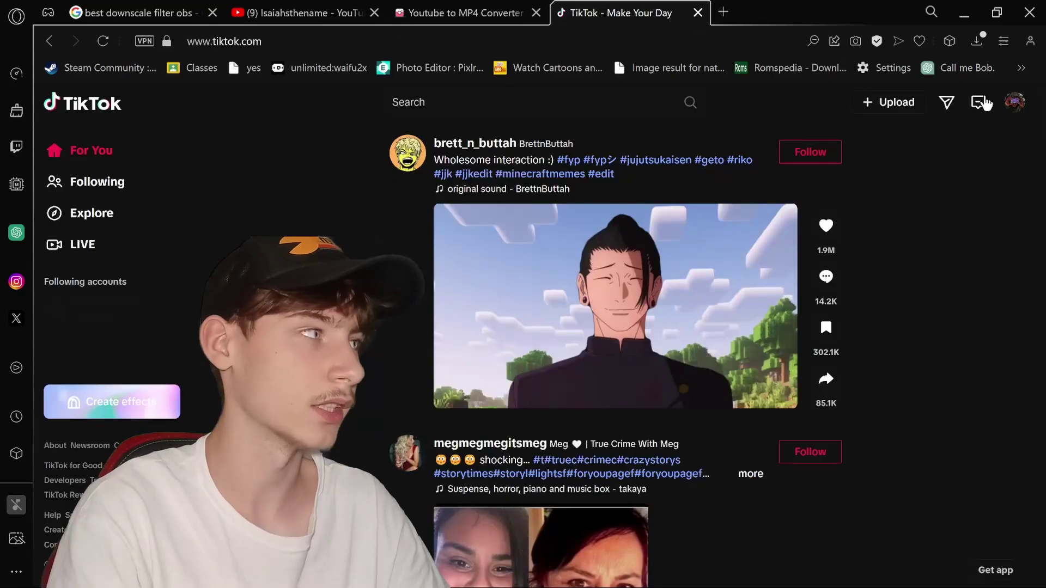
Upload the 4m31s Out Of Context MP4 to Creator Center and split it into 30-second parts.
click(869, 104)
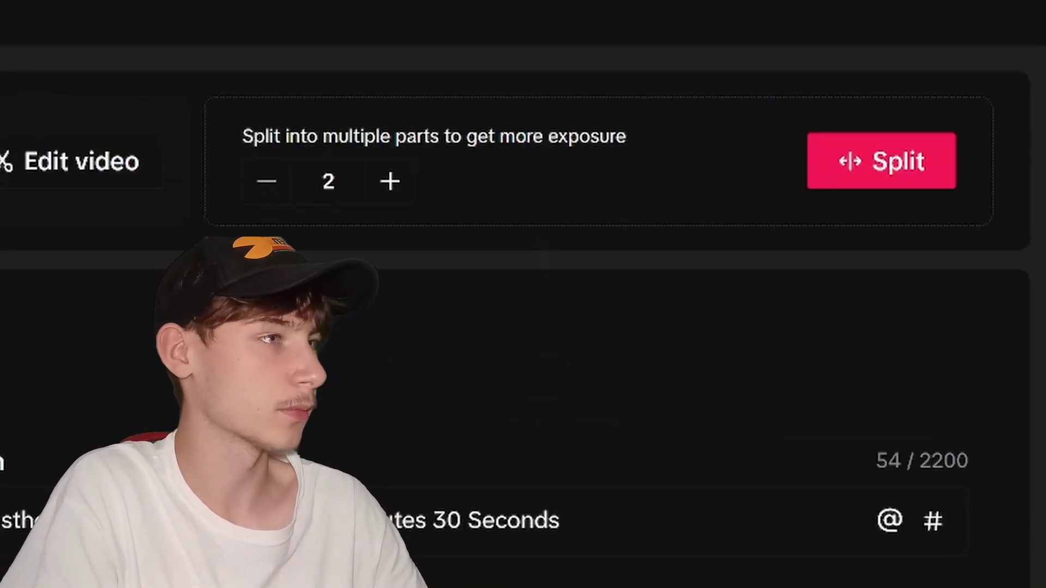
drag(627, 136, 390, 176)
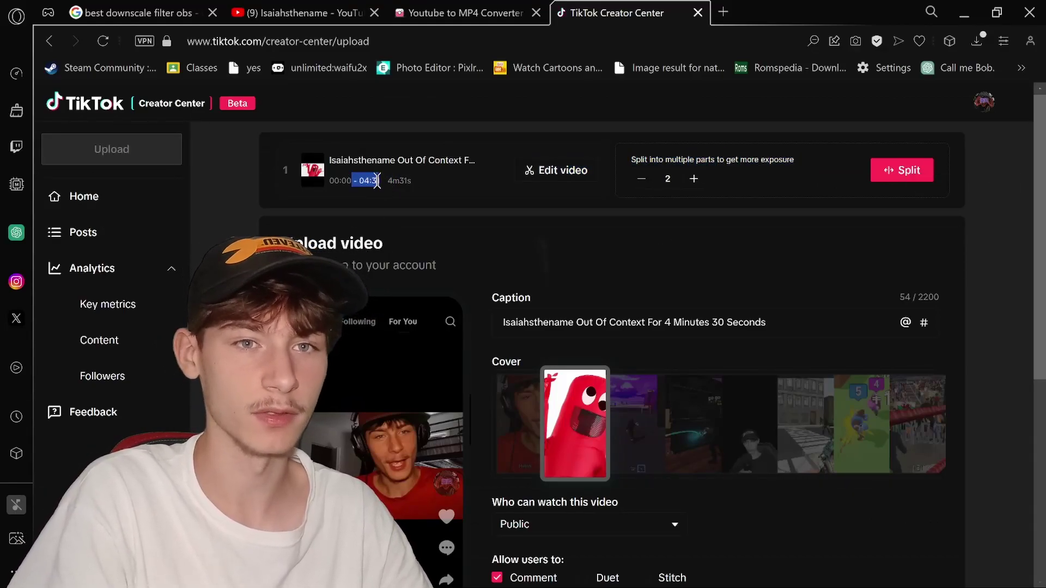
scroll(704, 245, down, 5)
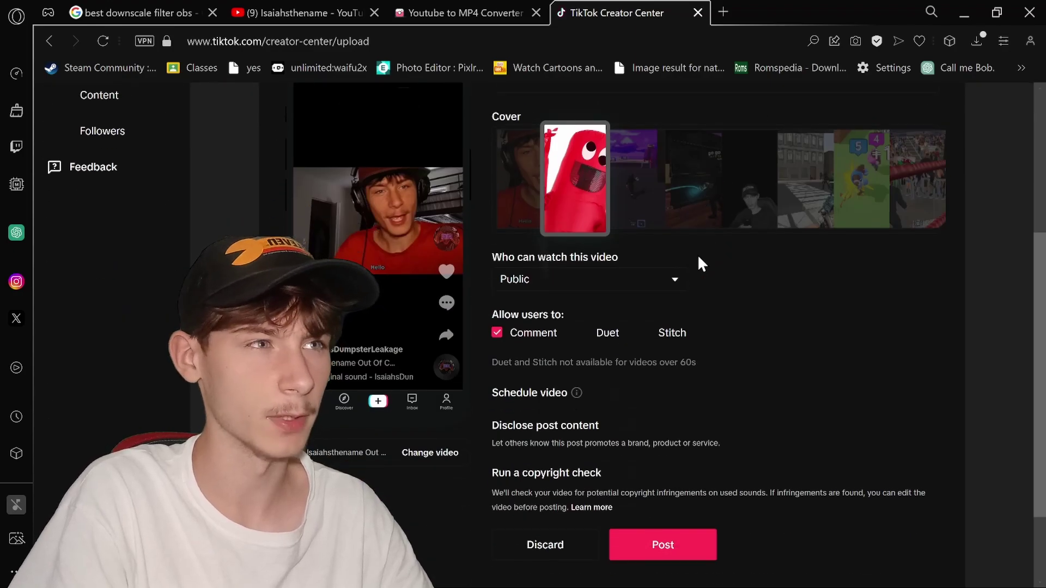
scroll(700, 251, up, 5)
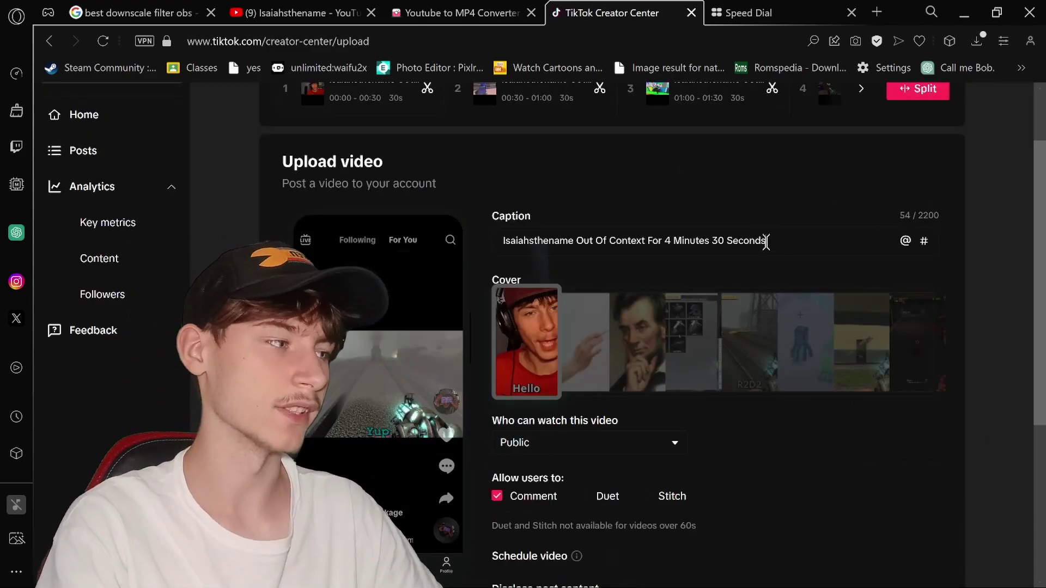
Replace the caption's 'For 4 Minutes 30 Seconds' ending with '1 #outofcontext #gaming'.
drag(773, 245, 616, 225)
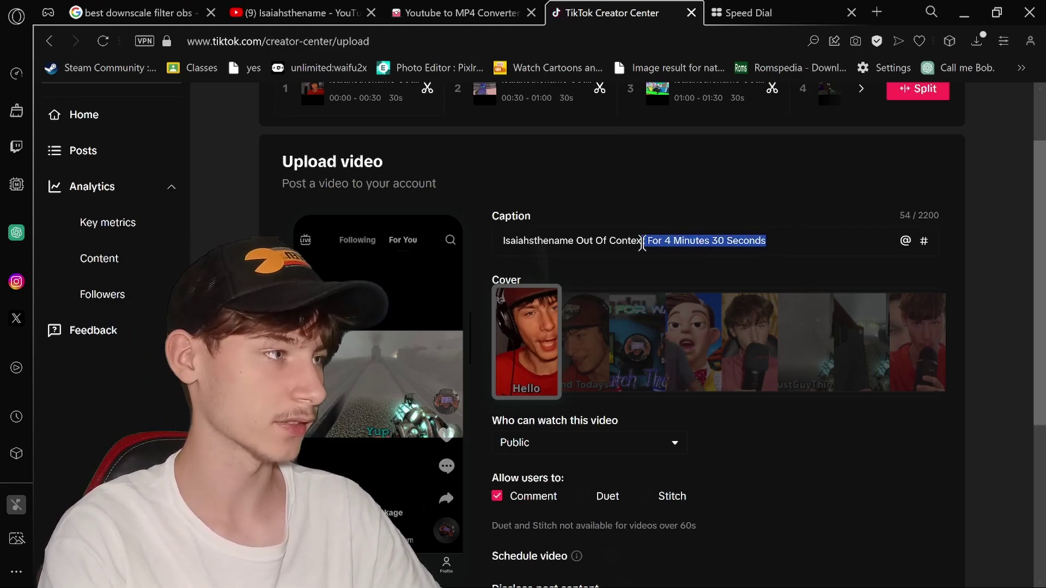
key(BackSpace)
text(1)
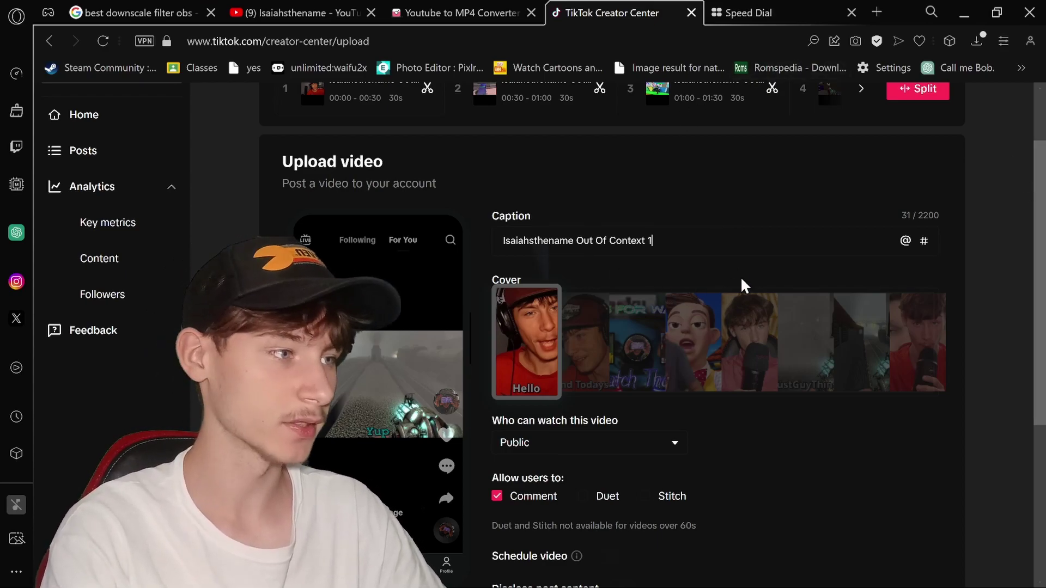
text( #Outof)
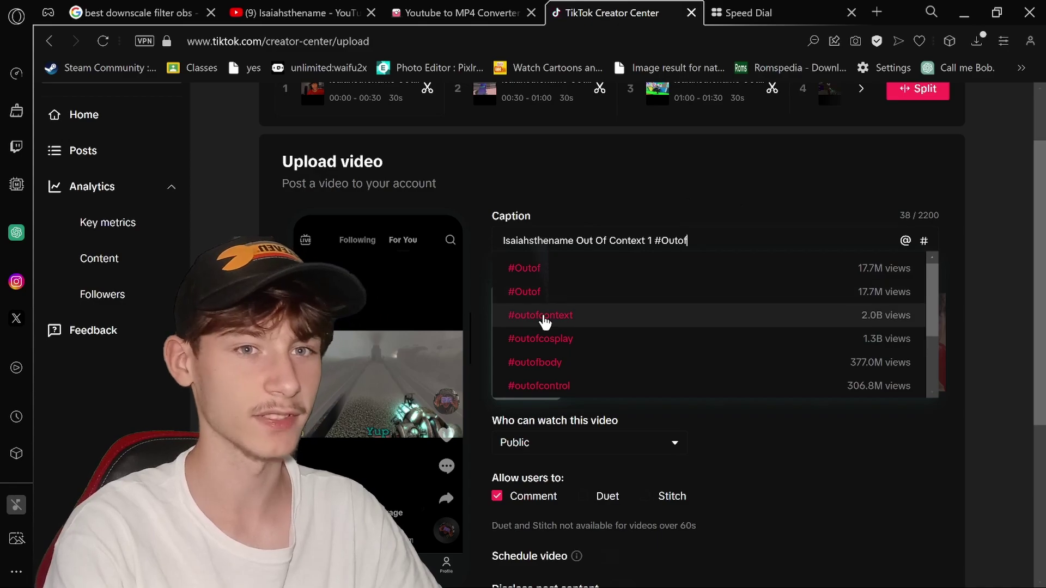
click(545, 316)
text(#gaming)
Post the split parts, close the leftover search tab, and open SSSTIK.
scroll(784, 186, down, 5)
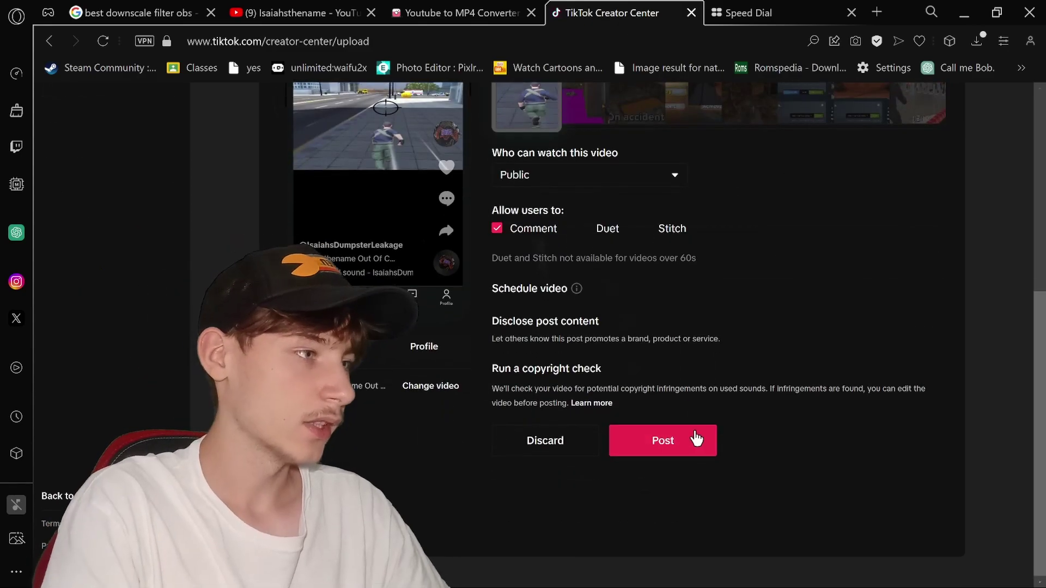
click(665, 449)
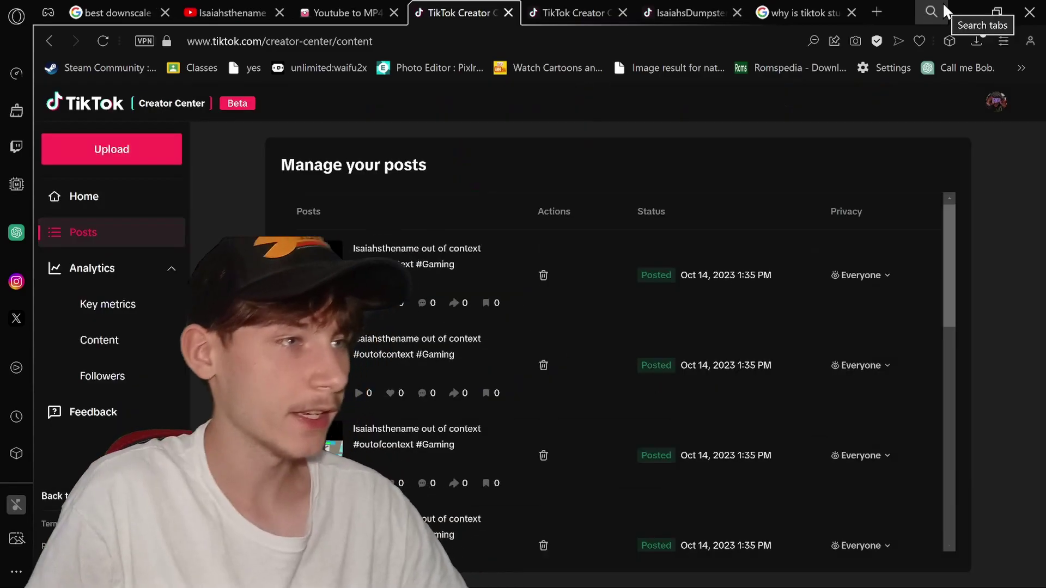
scroll(502, 256, down, 2)
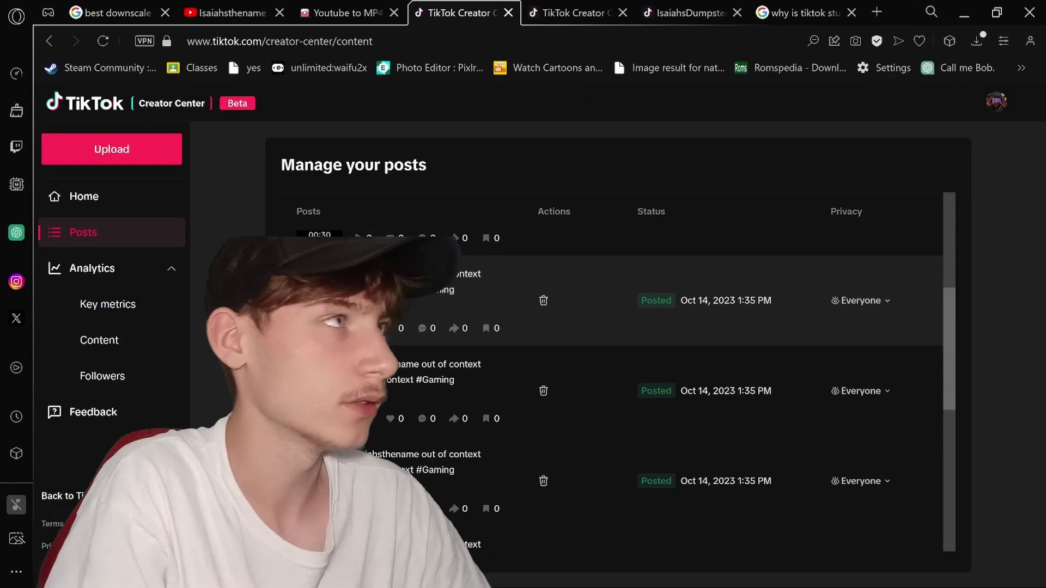
scroll(389, 296, up, 2)
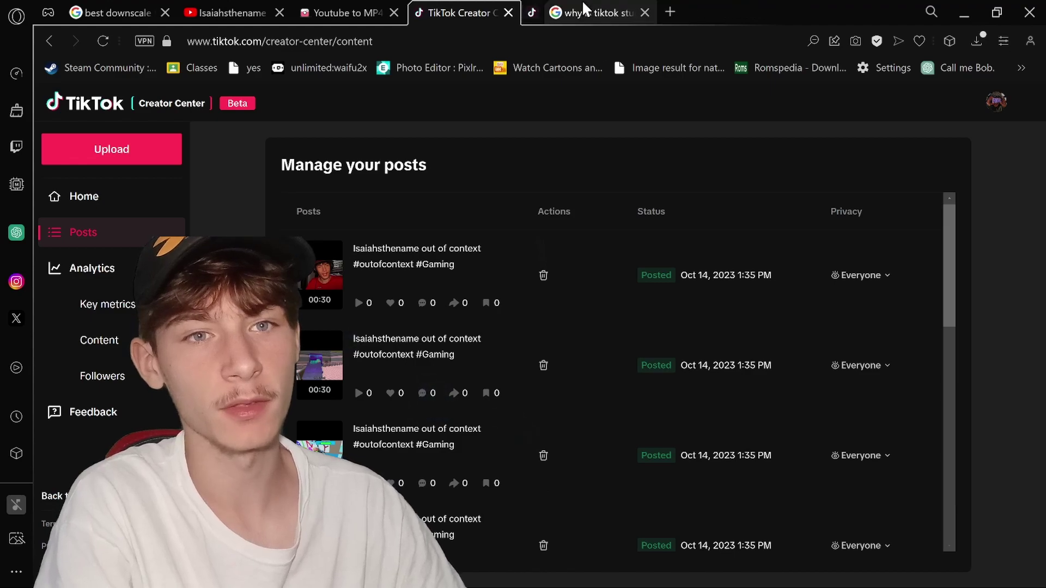
middle_click(584, 8)
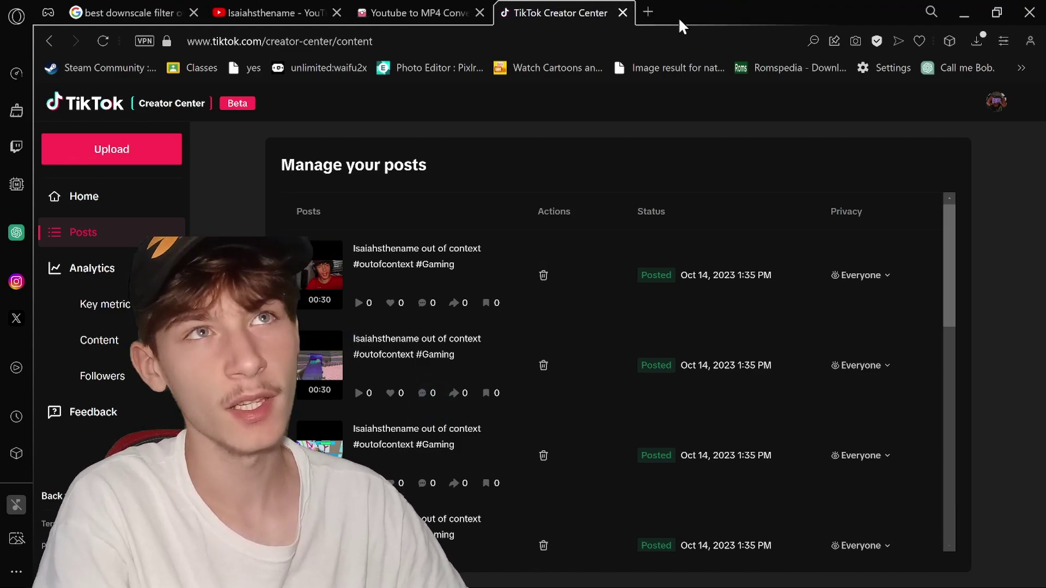
click(648, 12)
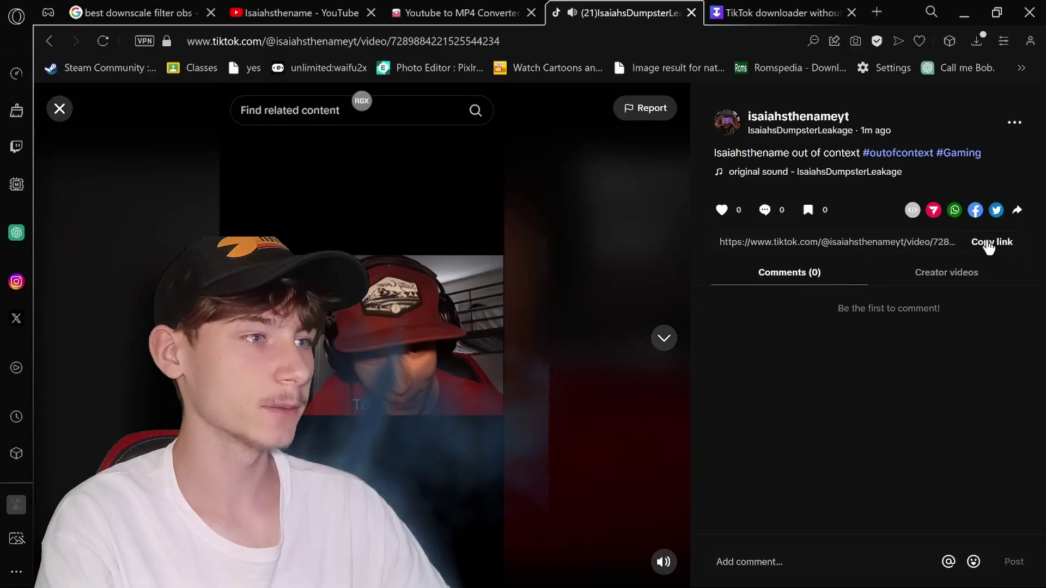
Paste the posted TikTok link into SSSTIK and save the no-watermark video under its caption.
click(988, 242)
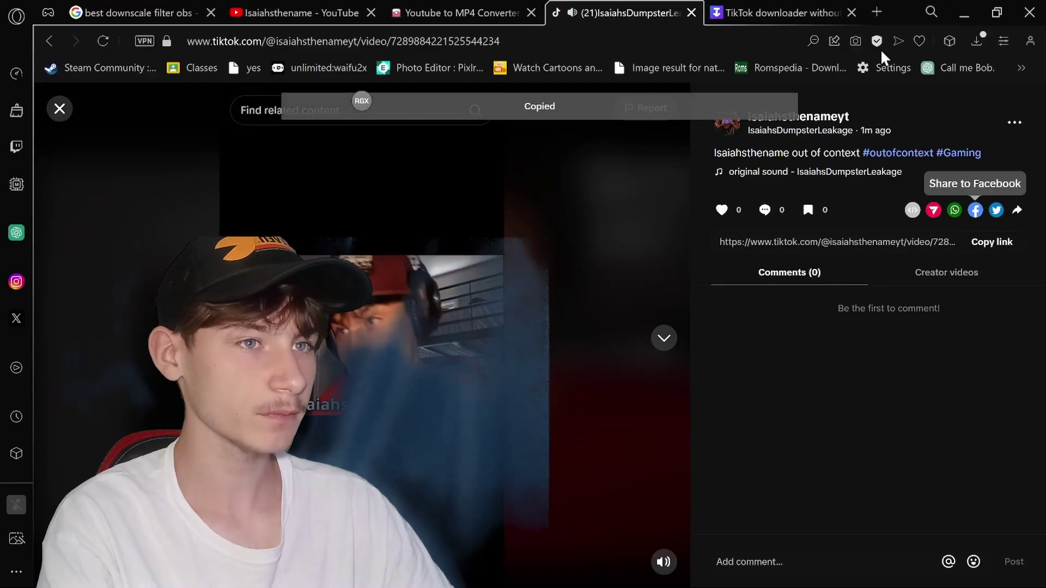
click(779, 12)
click(718, 244)
key(ctrl+v)
scroll(576, 302, down, 7)
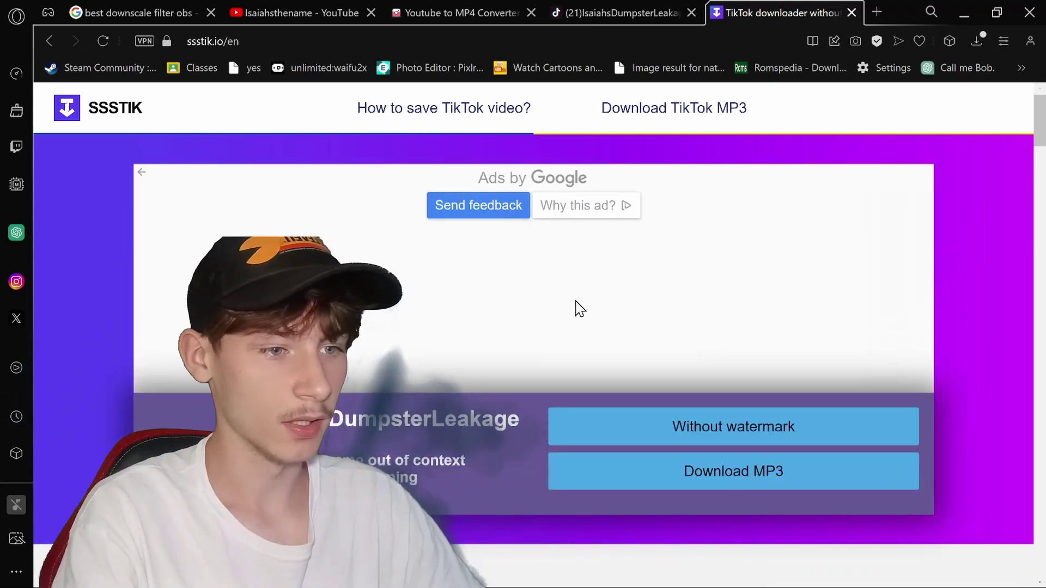
scroll(600, 378, up, 3)
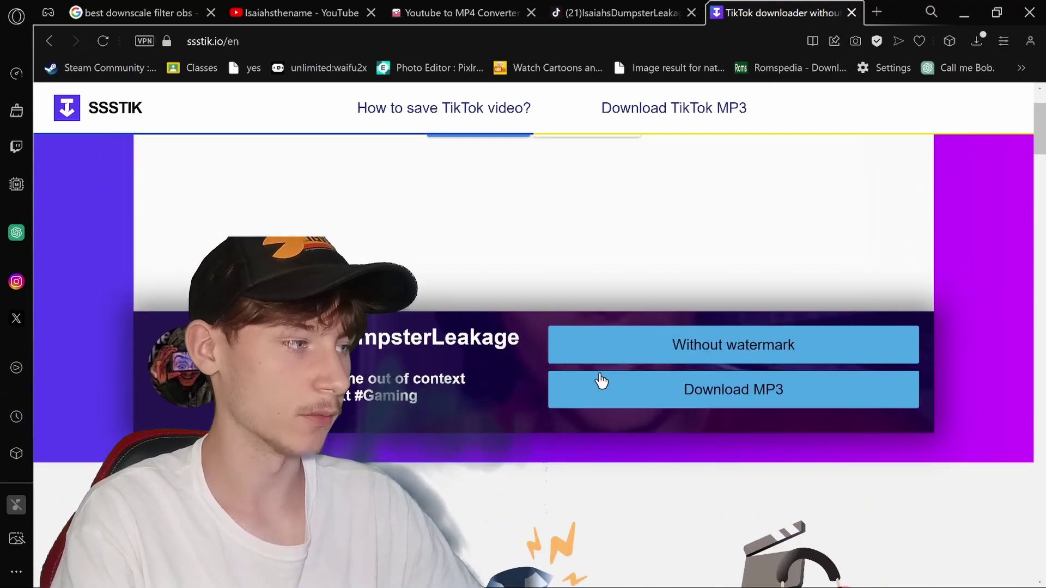
drag(251, 335, 442, 373)
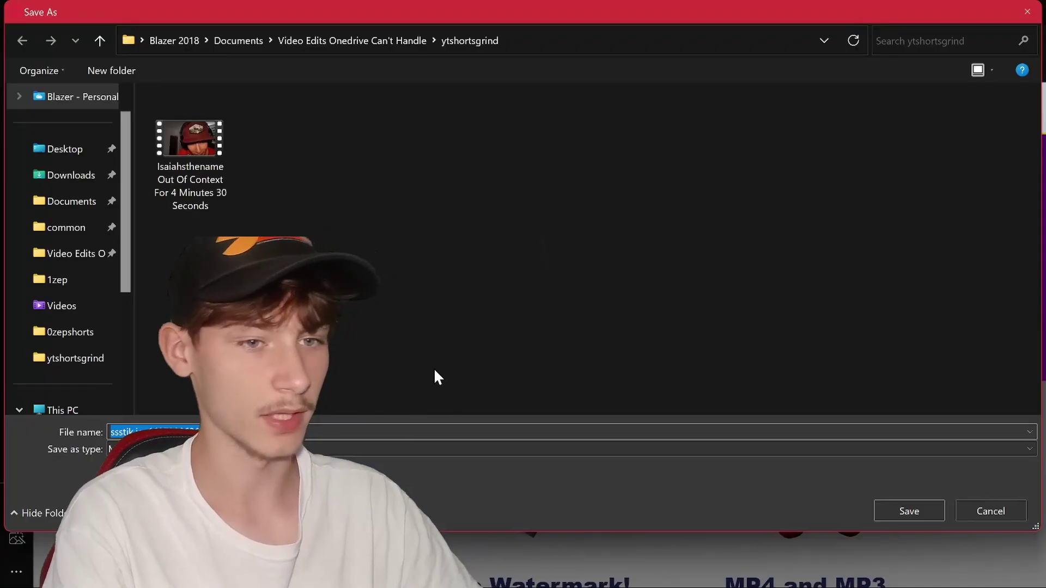
key(ctrl+v)
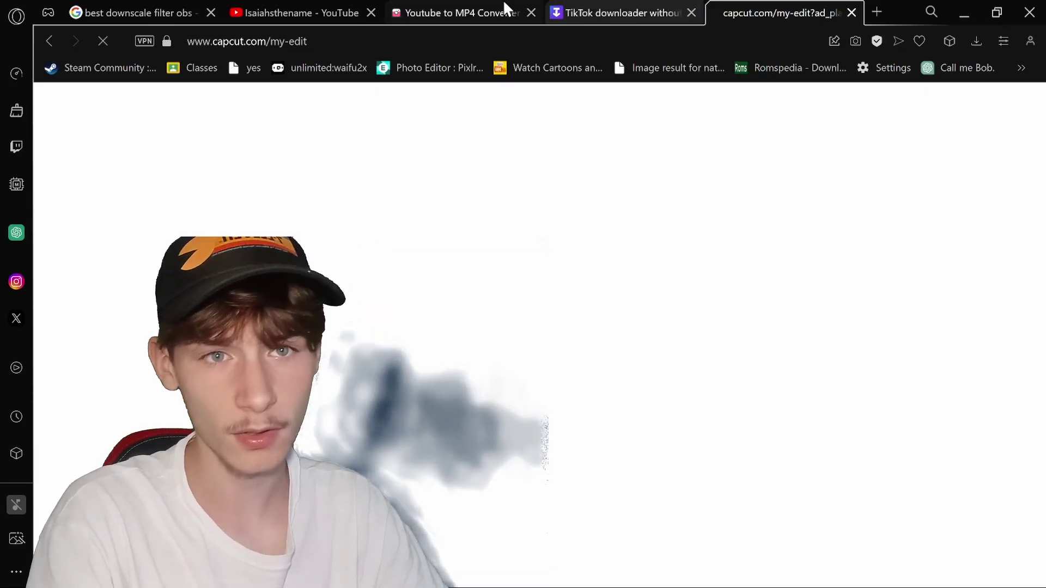
Open the Untitled CapCut draft and delete the Crew Members clip, keeping the train gameplay.
scroll(478, 332, down, 2)
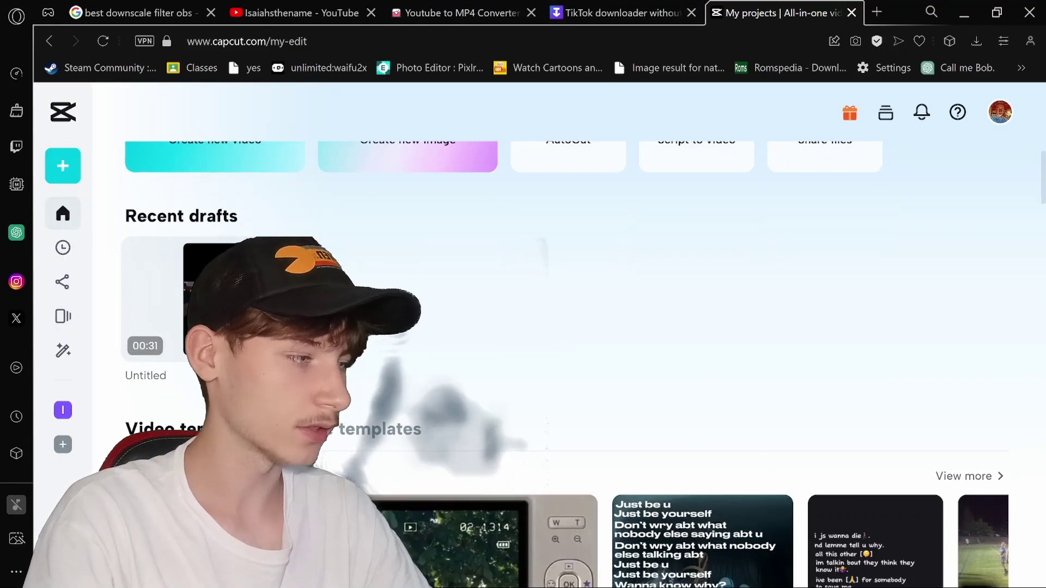
click(218, 299)
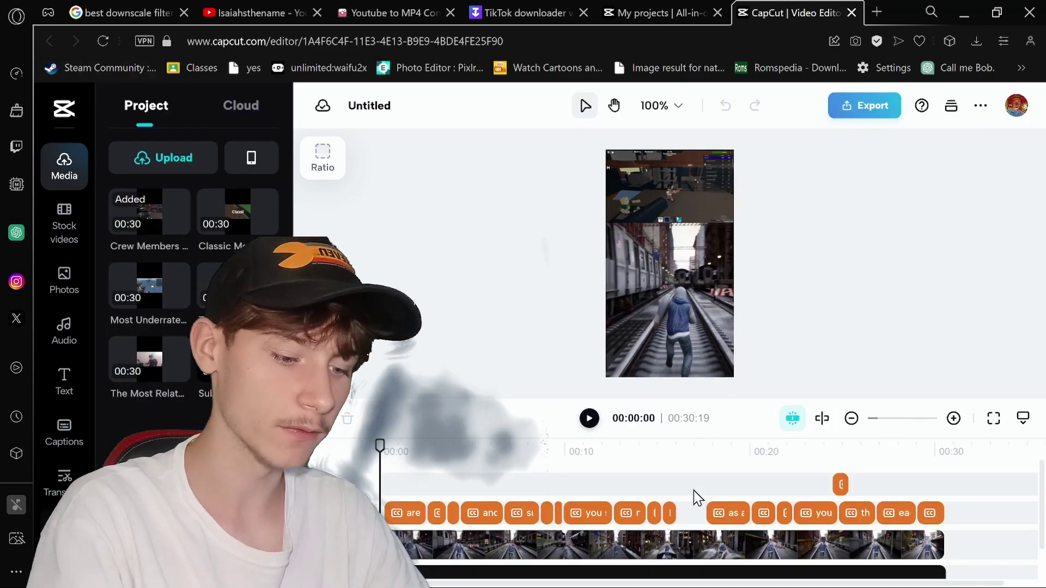
scroll(763, 501, down, 1)
scroll(829, 511, down, 1)
scroll(811, 519, up, 2)
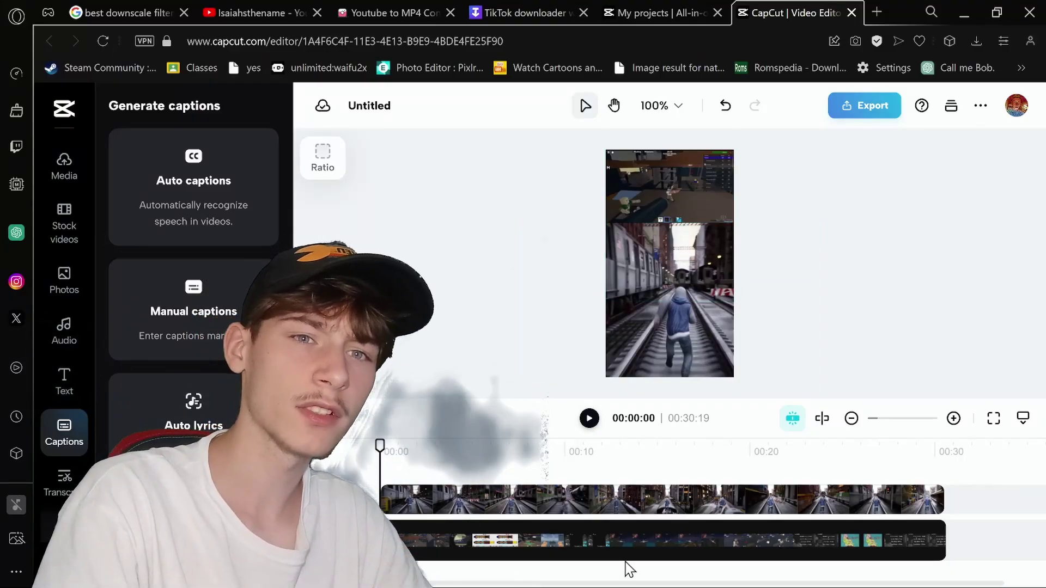
click(561, 523)
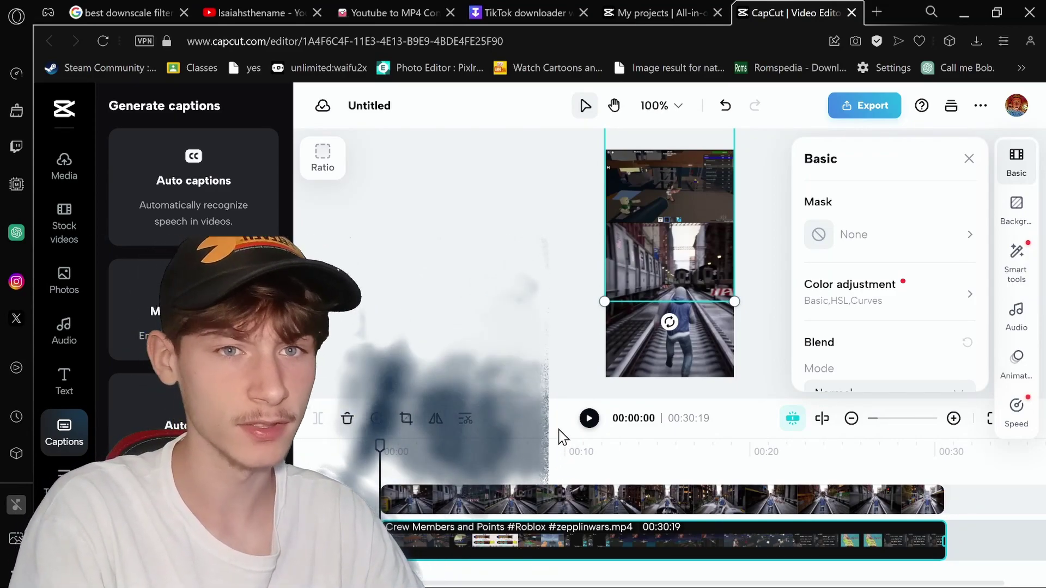
key(Delete)
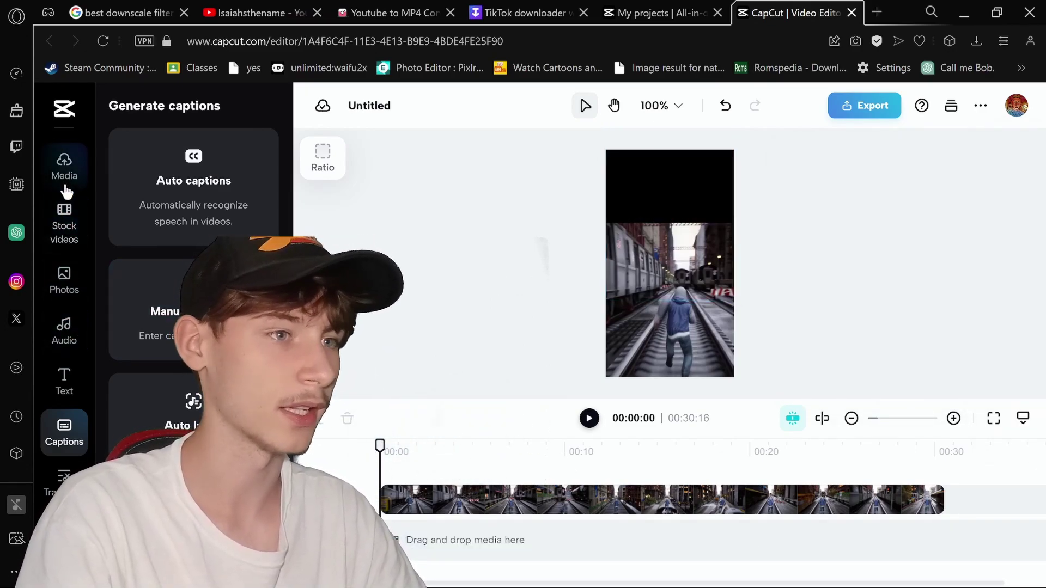
click(65, 166)
Upload the downloaded TikTok mp4 from the computer and add it as a track under the gameplay.
right_click(234, 94)
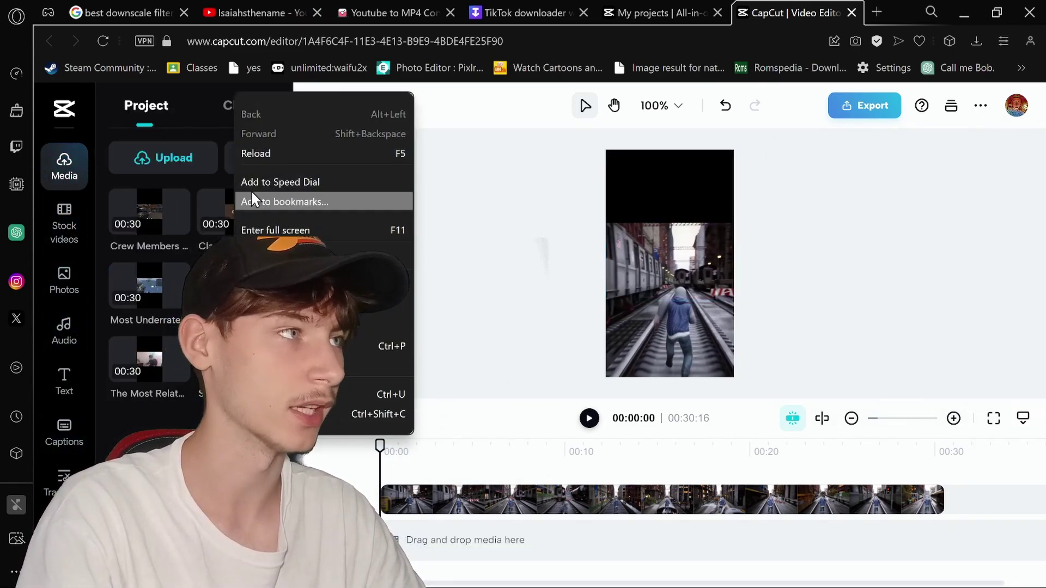
click(174, 164)
click(192, 203)
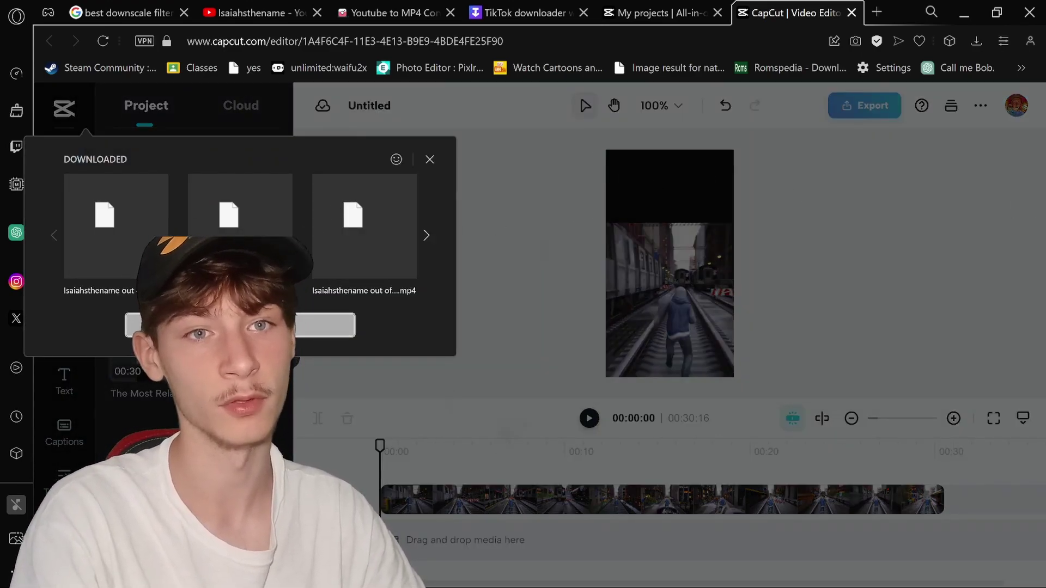
click(343, 325)
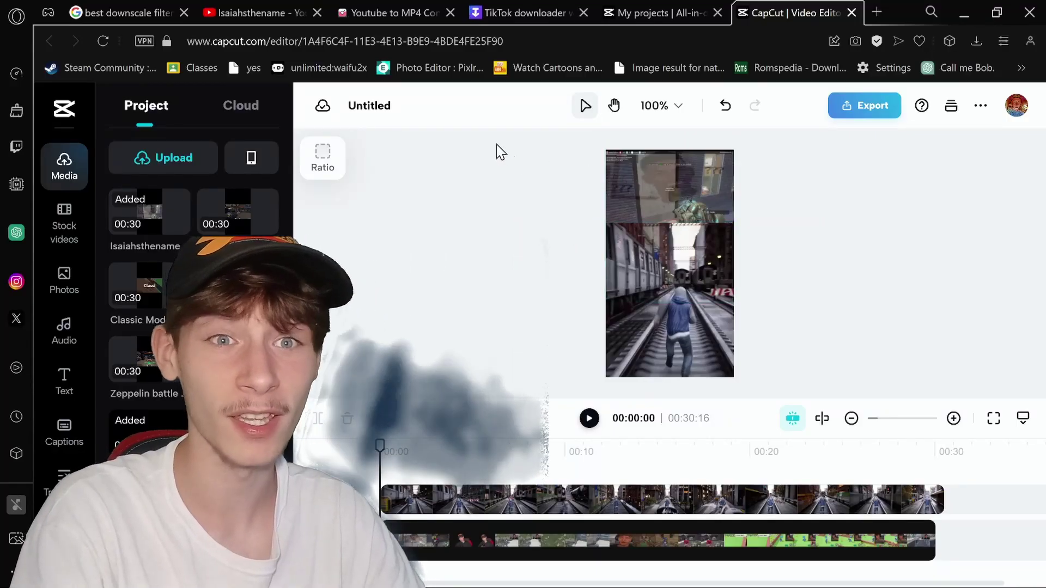
click(65, 381)
click(82, 428)
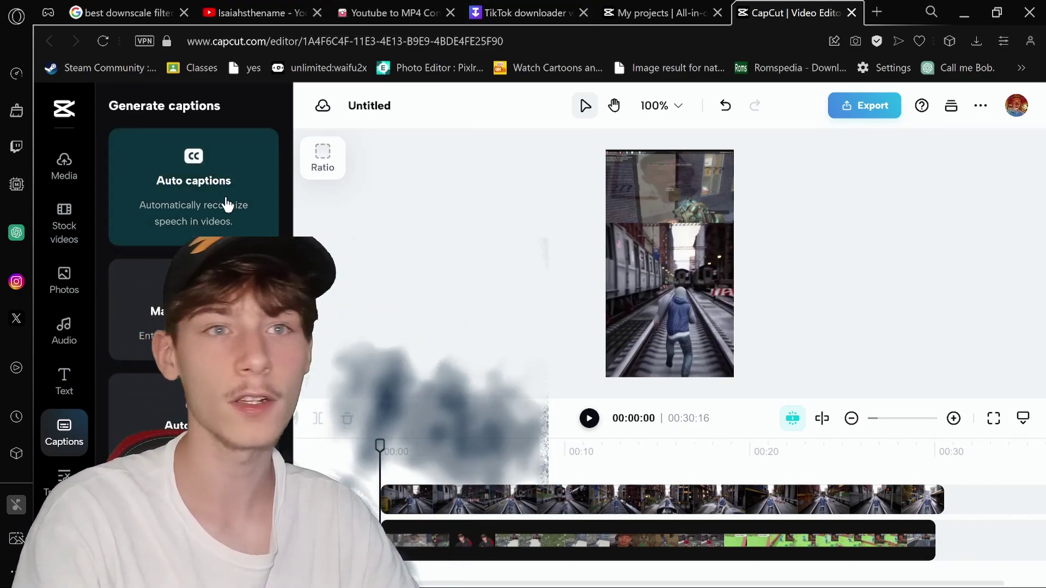
Generate English auto captions, move them all to mid-frame, and widen the caption box.
click(186, 207)
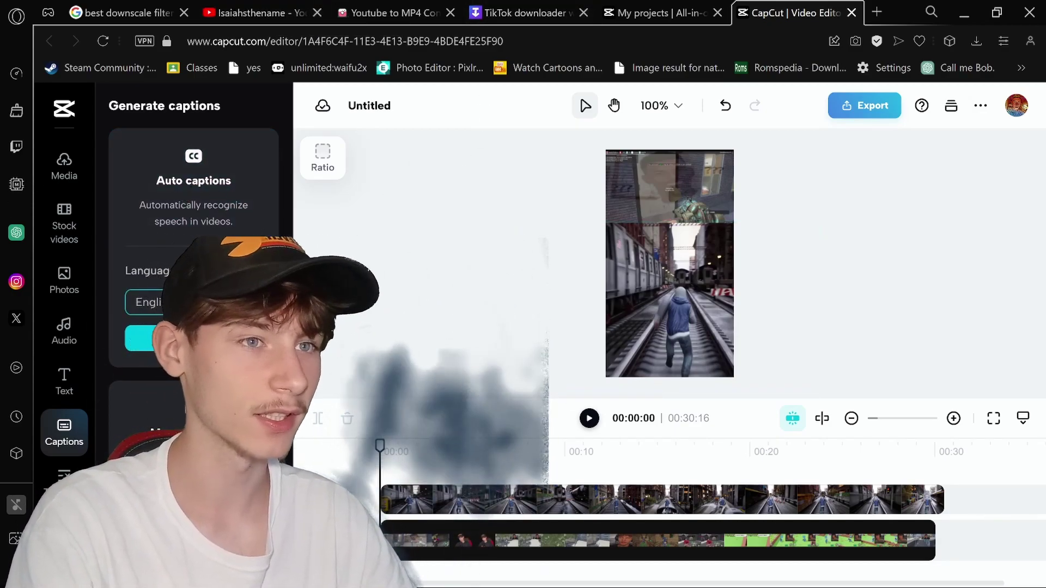
click(145, 339)
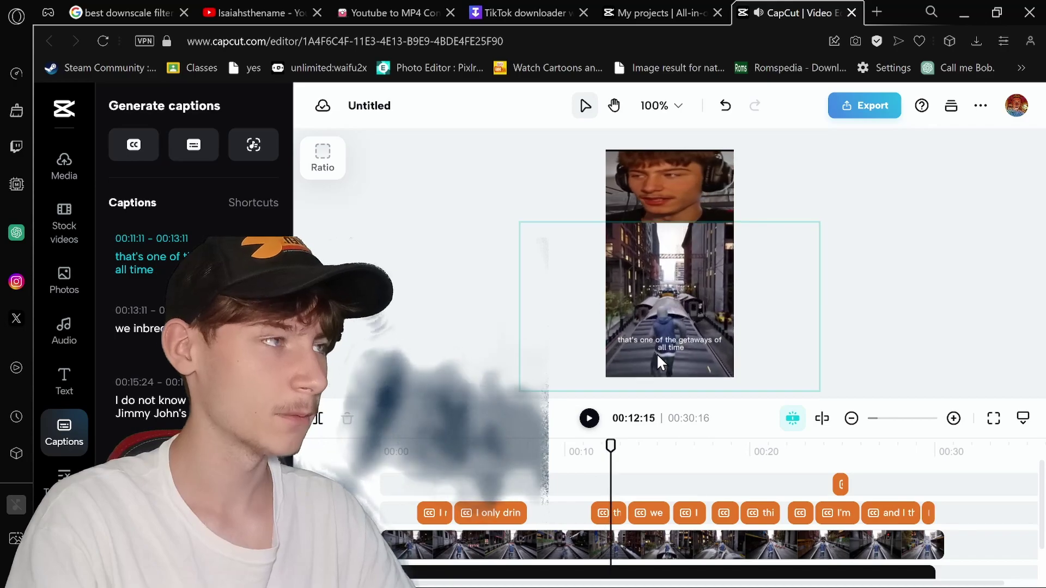
key(space)
drag(960, 504, 409, 492)
drag(718, 334, 678, 332)
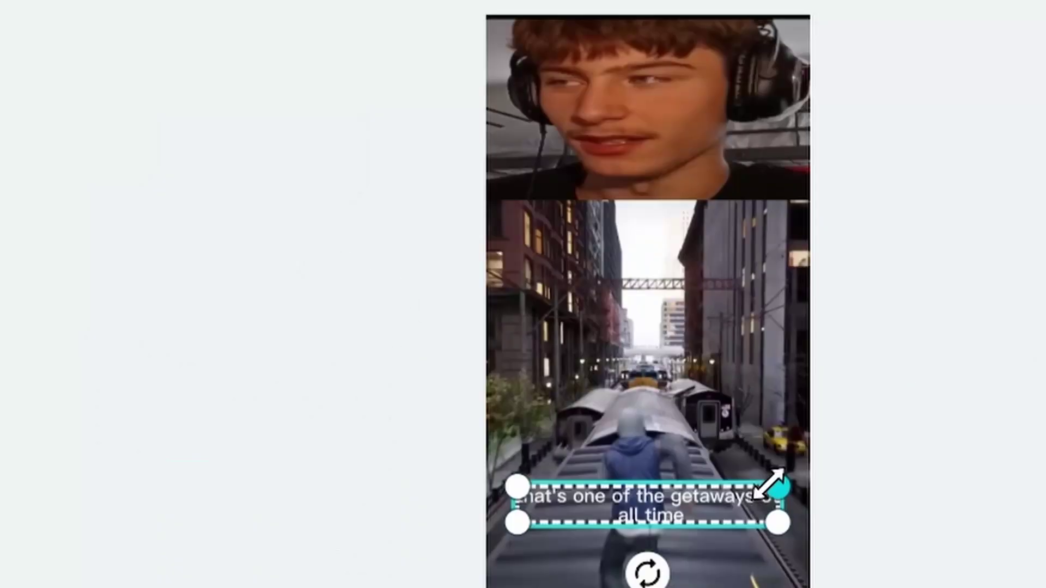
drag(668, 474, 670, 334)
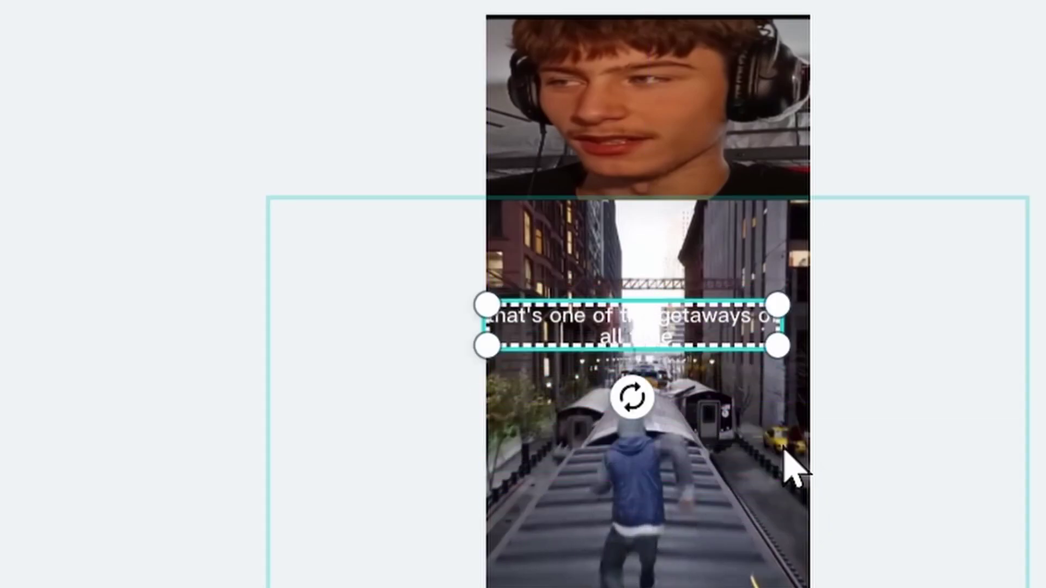
drag(776, 344, 791, 375)
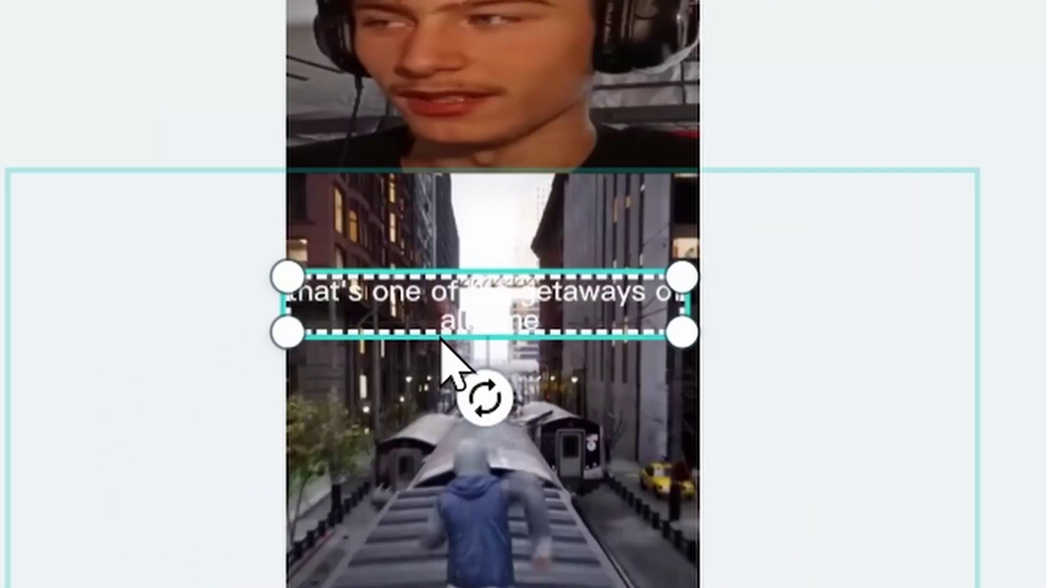
key(space)
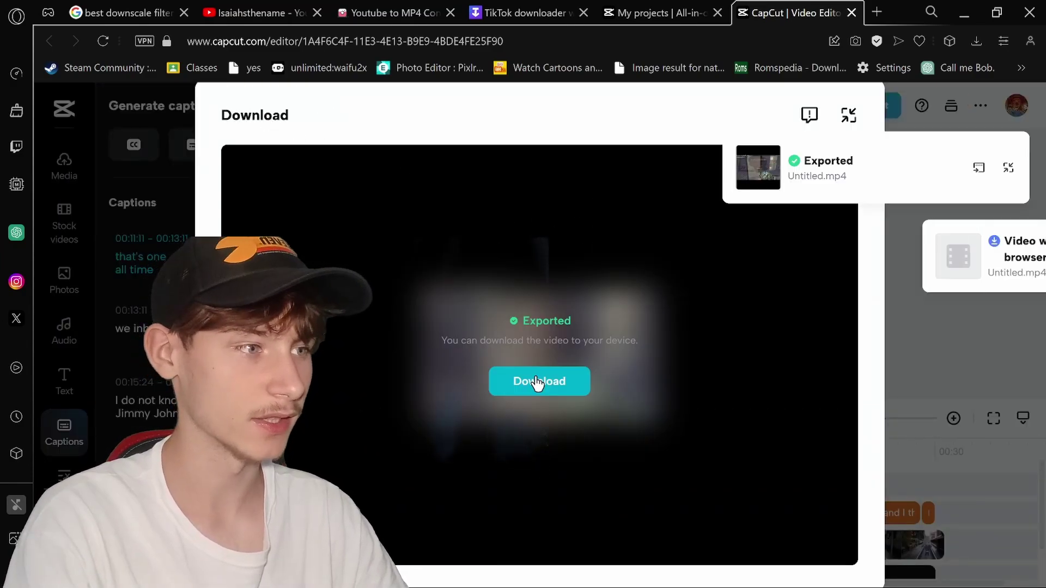
Save the CapCut export into ytshortsgrind, overwriting the first out-of-context part's file.
click(545, 384)
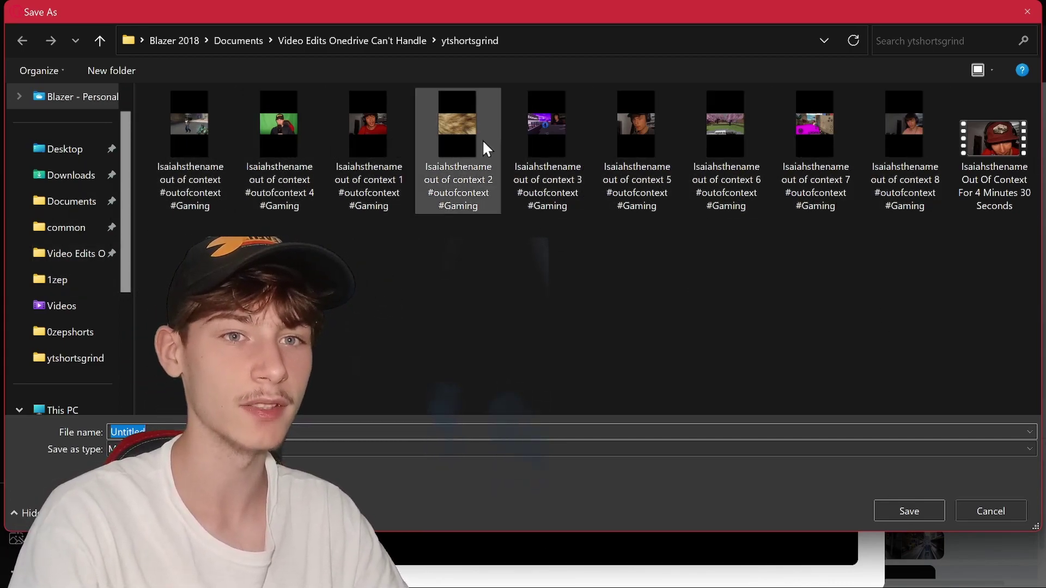
click(200, 120)
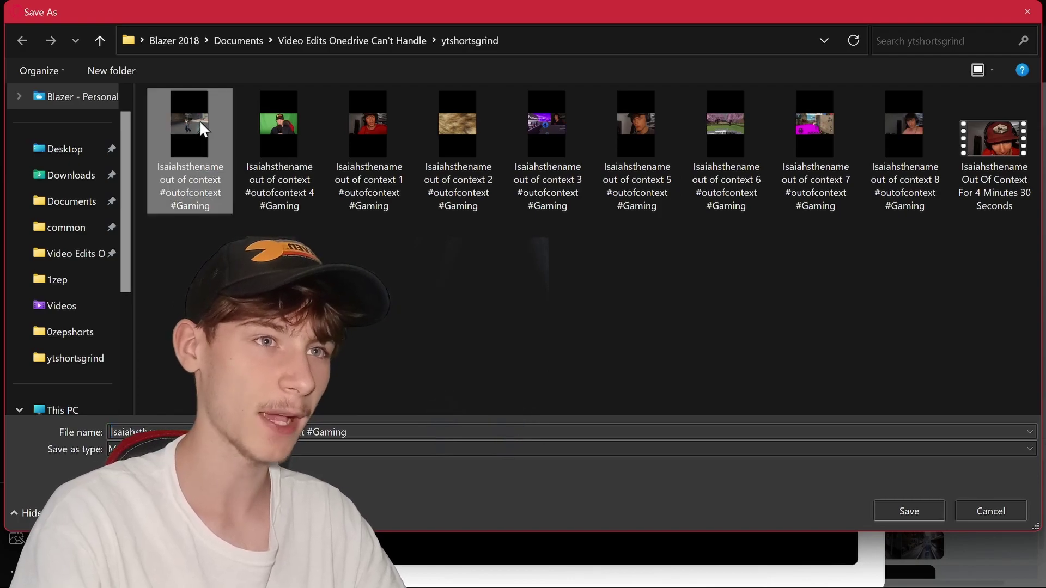
click(909, 510)
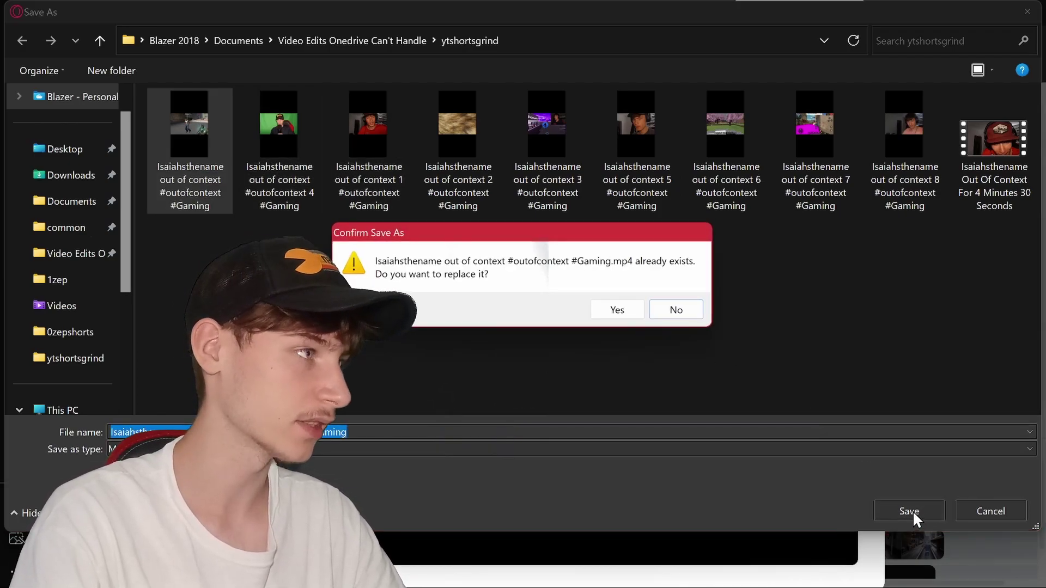
click(610, 312)
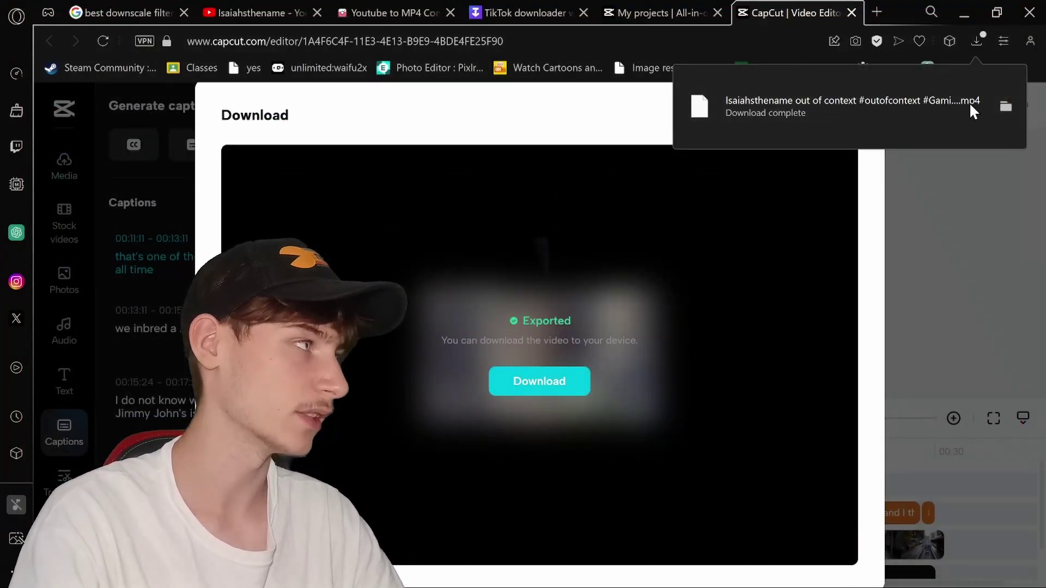
click(1007, 107)
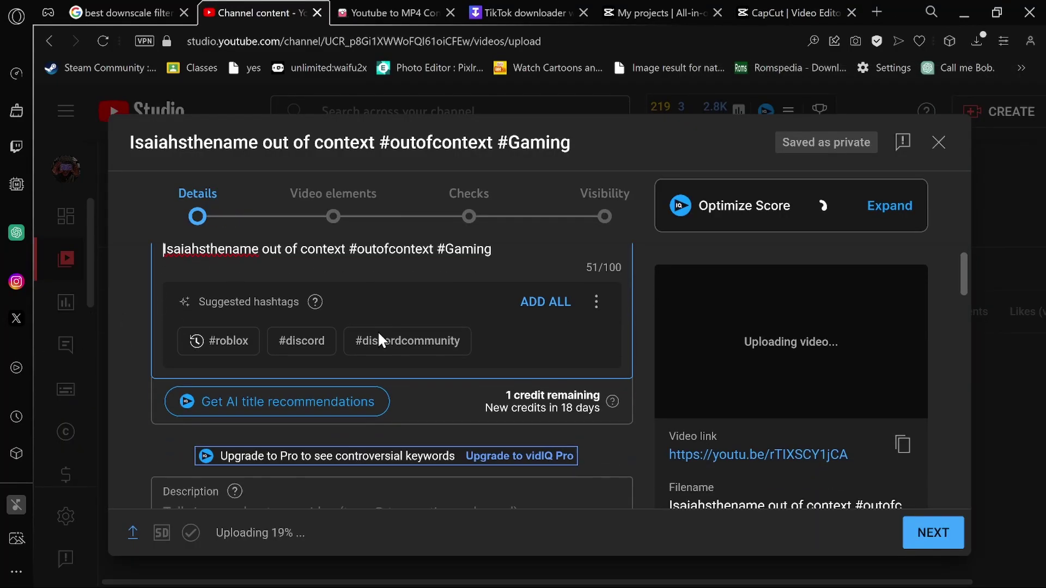
Append #shorts to the title and copy the title's hashtags into the description.
click(511, 326)
text(#short)
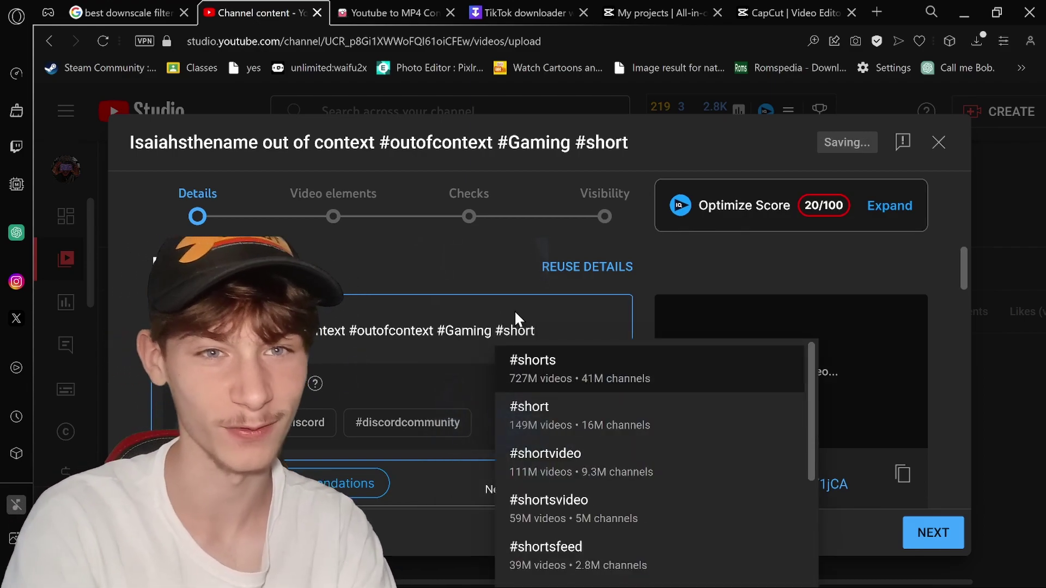
text(s)
drag(541, 330, 351, 333)
key(ctrl+c)
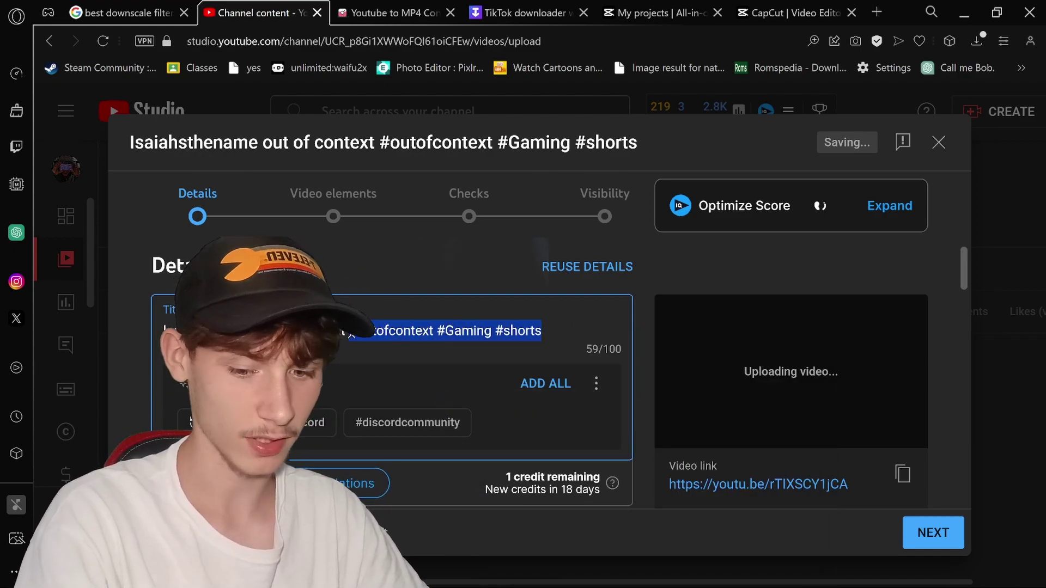
scroll(367, 352, down, 3)
click(300, 412)
key(ctrl+v)
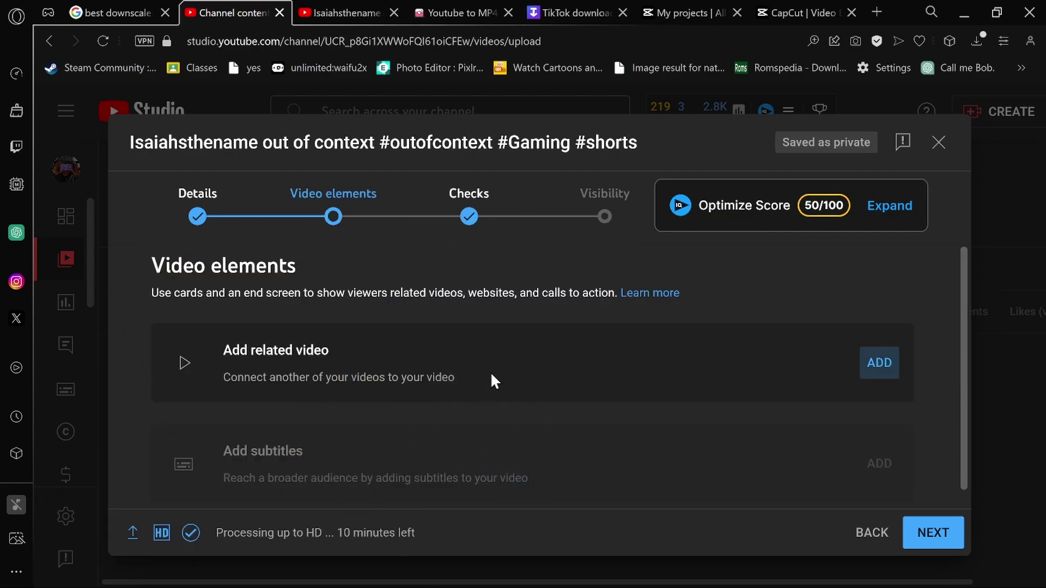
Link the 4 minutes 30 seconds compilation as the related video and set visibility to Public.
scroll(654, 430, down, 1)
scroll(655, 431, down, 1)
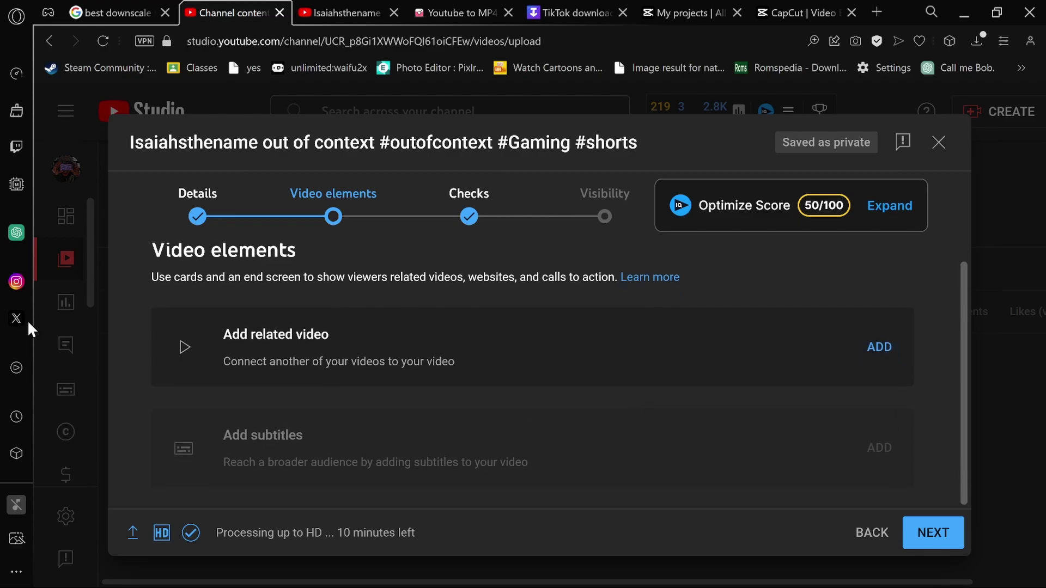
click(875, 345)
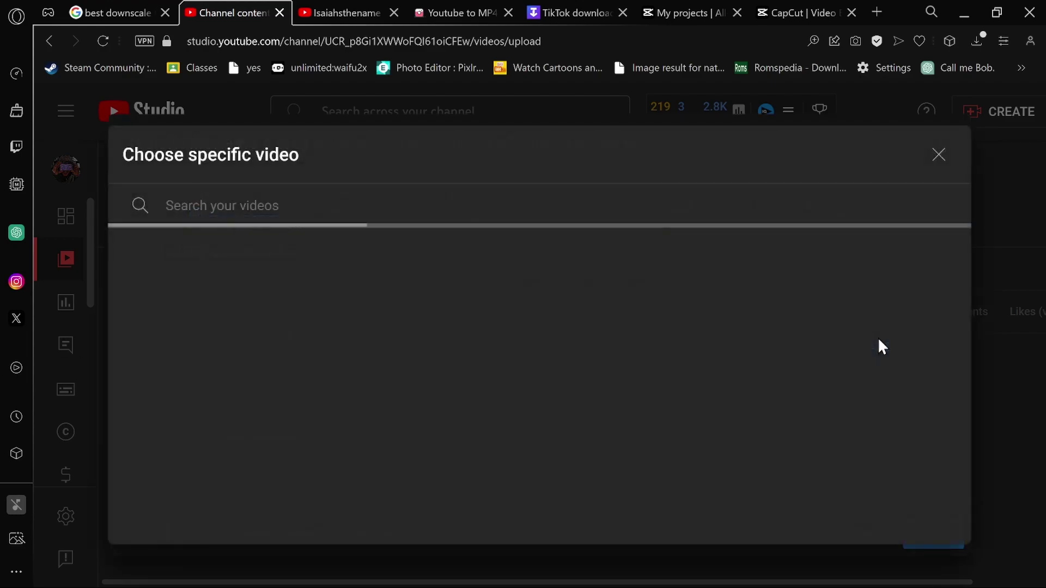
scroll(348, 376, down, 2)
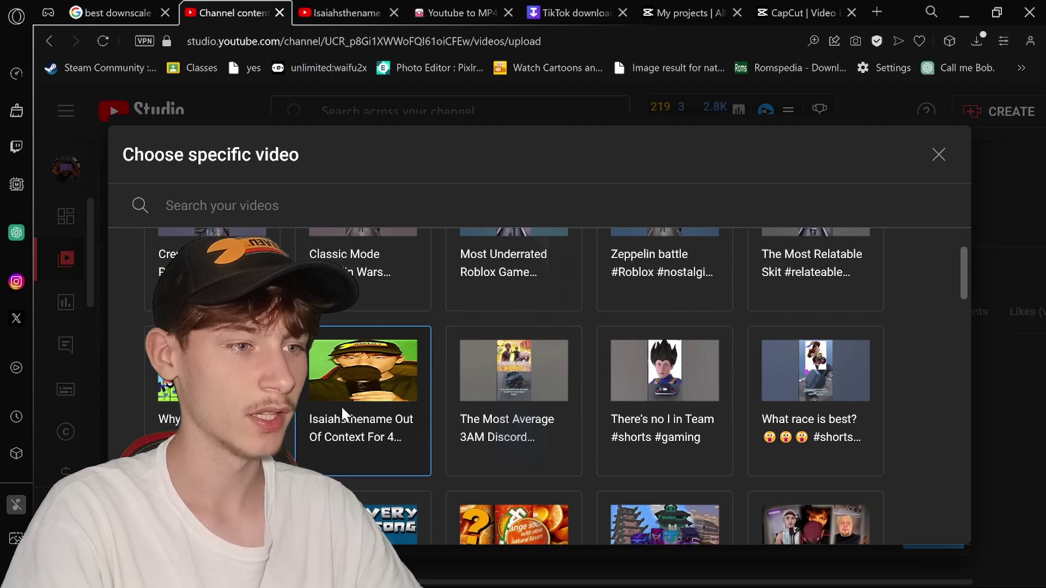
click(362, 368)
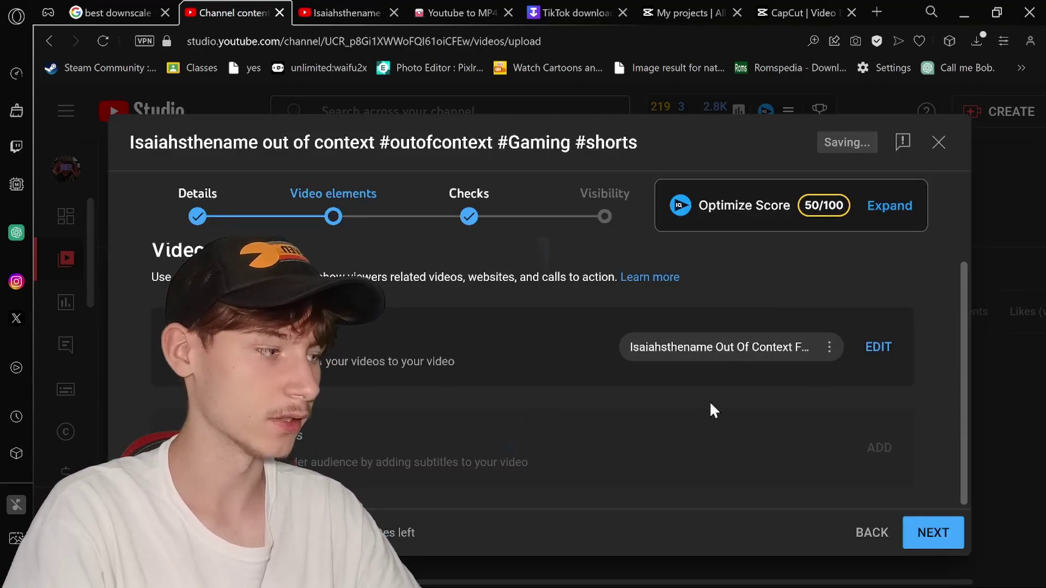
click(941, 532)
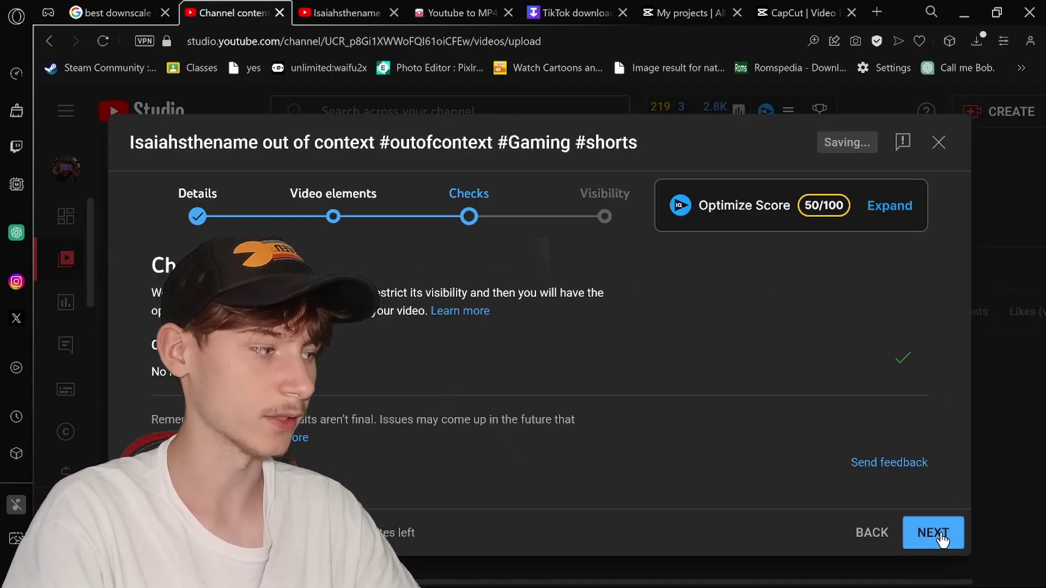
click(936, 534)
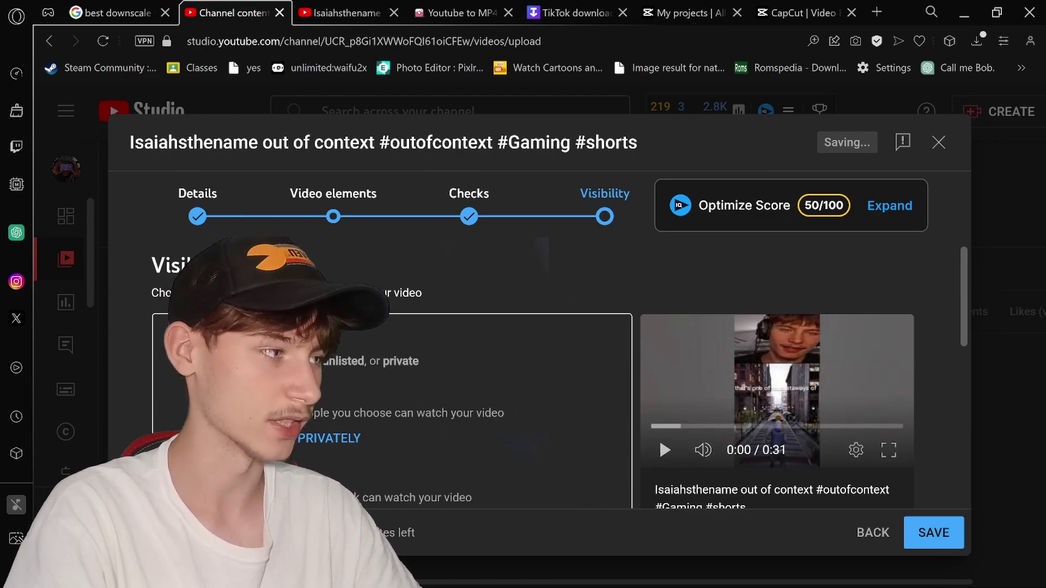
scroll(649, 459, down, 2)
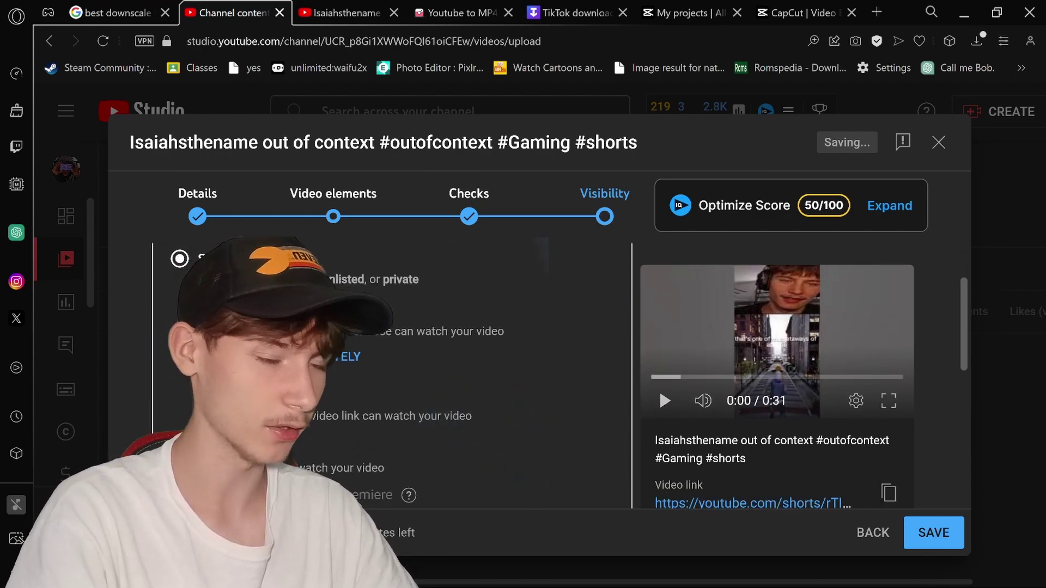
click(188, 451)
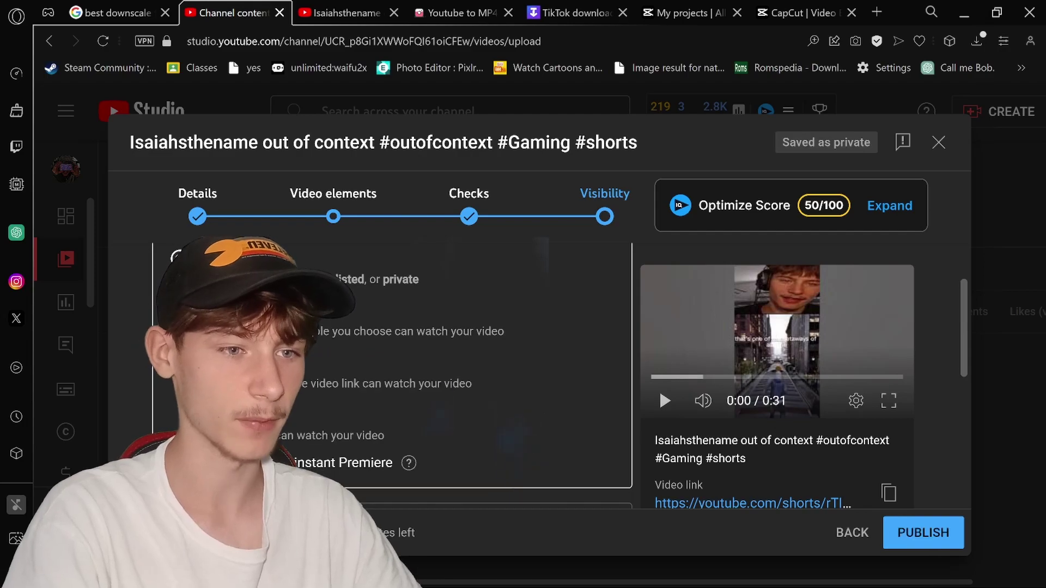
scroll(404, 367, down, 3)
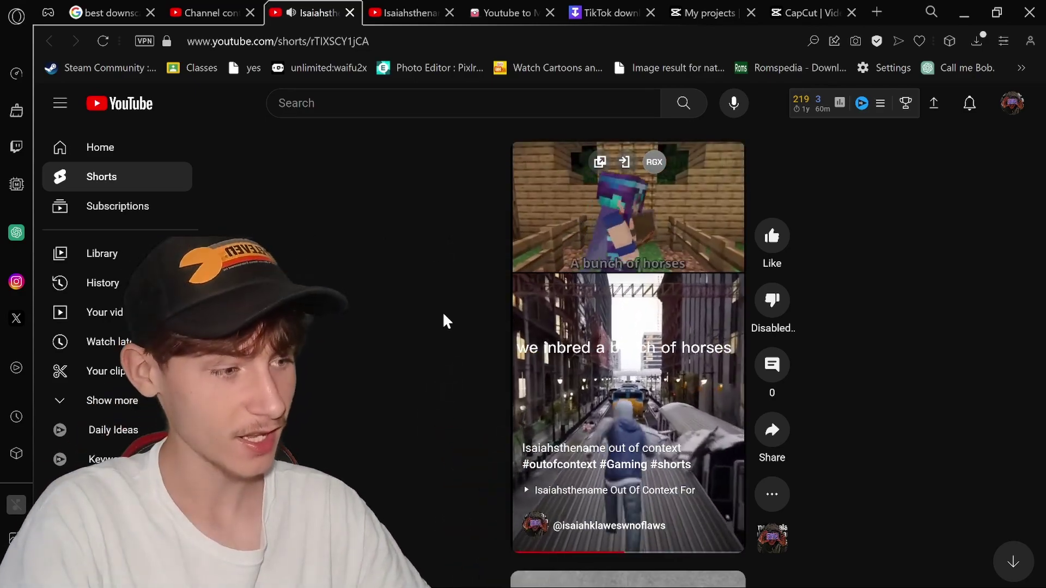
Open the Short's linked long compilation video, pause it, then return to the published Short.
click(547, 494)
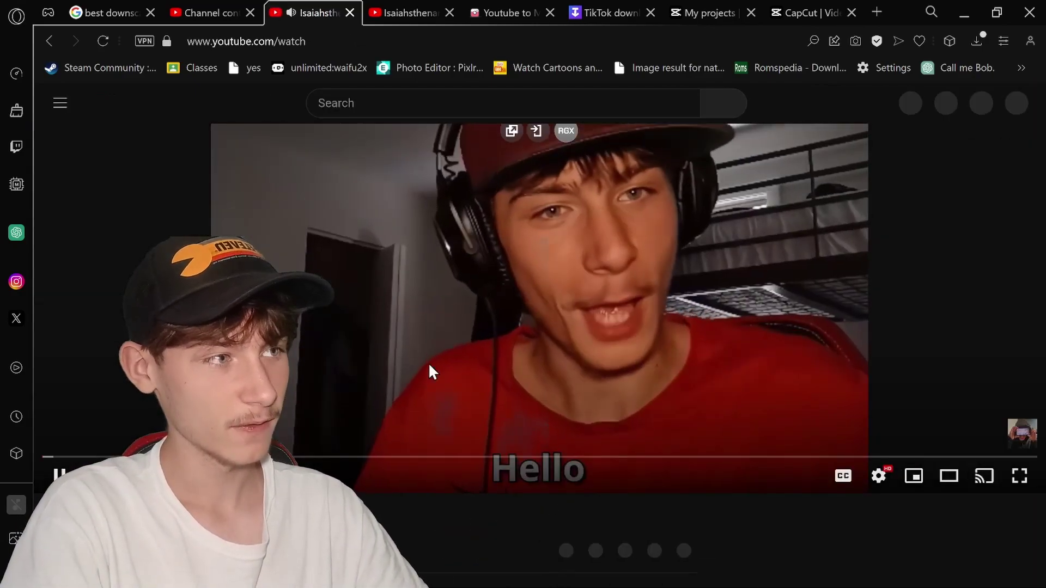
click(364, 343)
scroll(349, 327, down, 5)
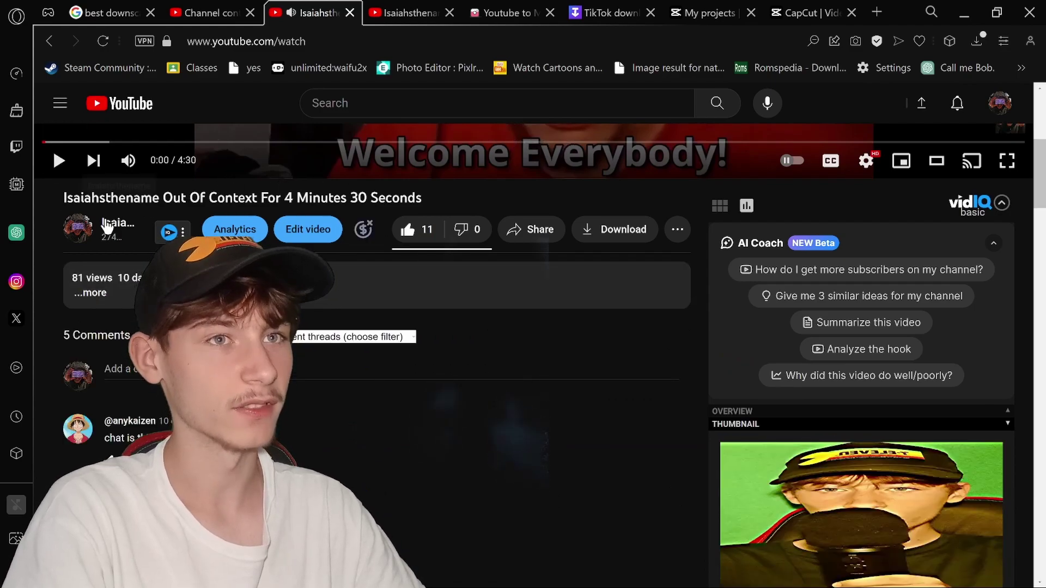
click(49, 40)
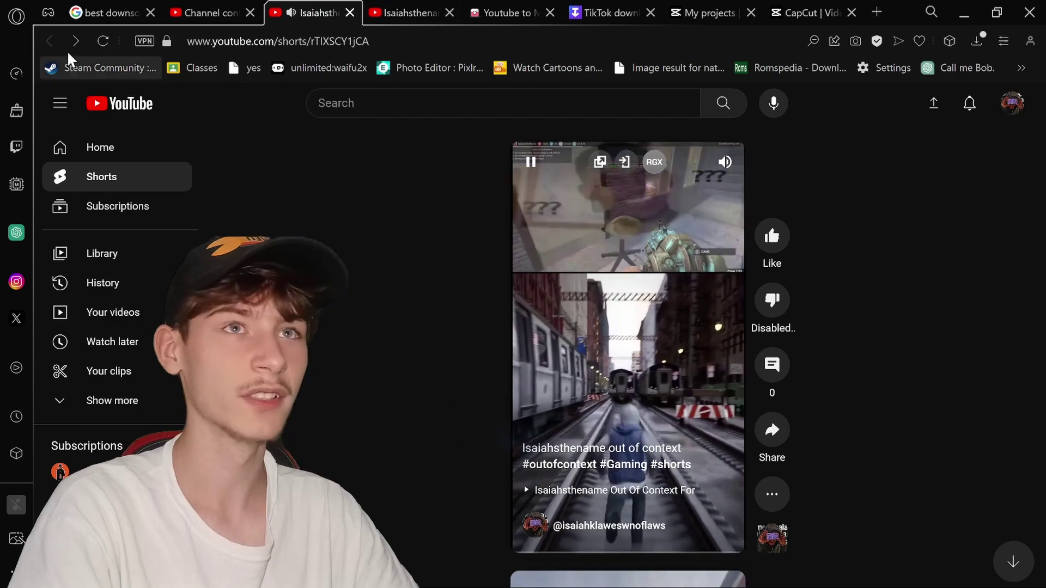